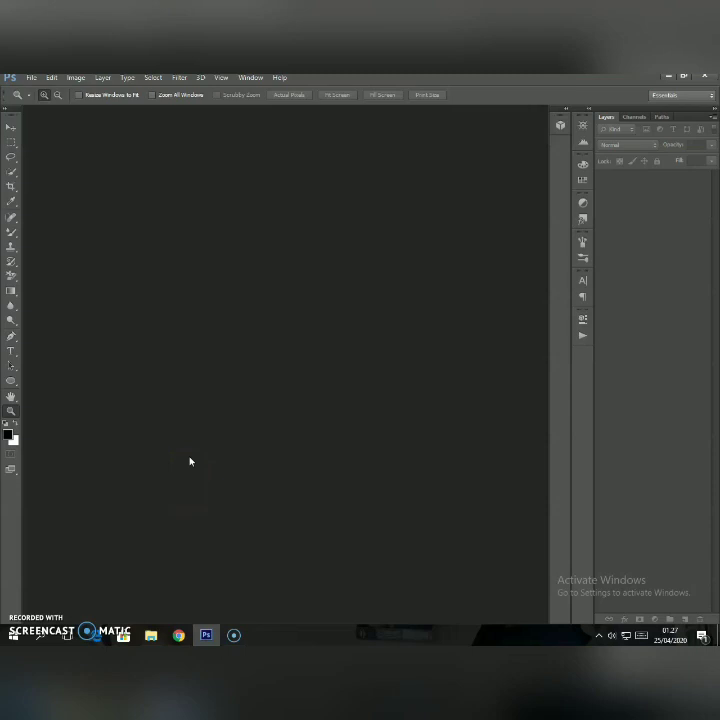
Open the canyon image "download" from the Manipulasi folder.
left_click(32, 79)
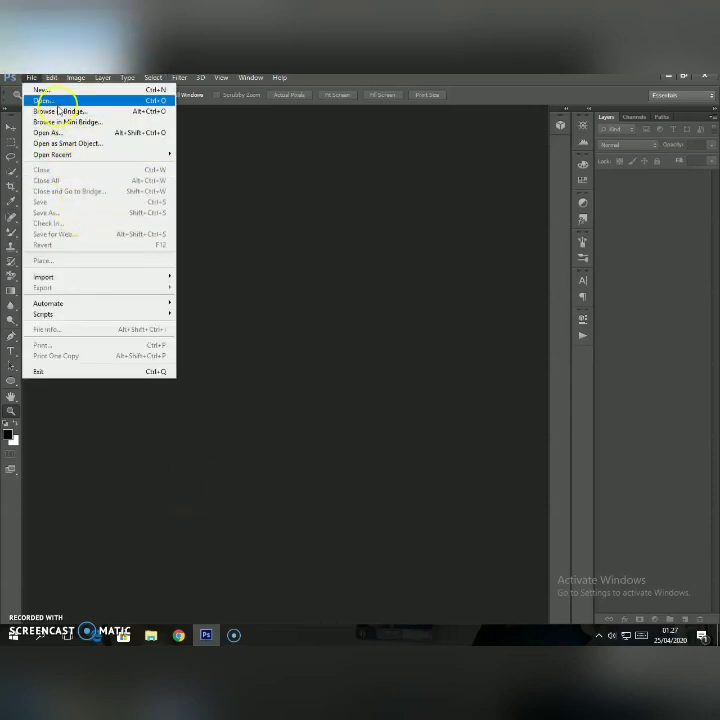
left_click(55, 101)
left_click(201, 153)
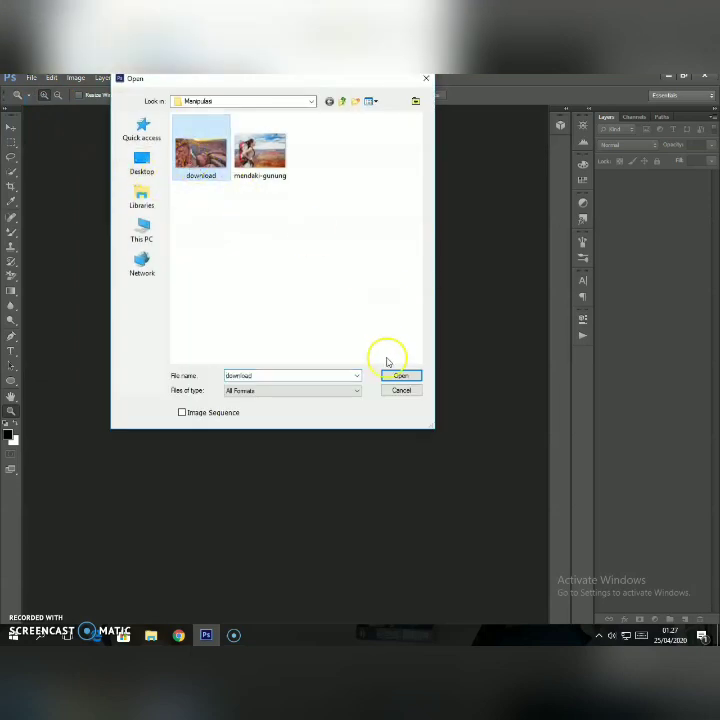
left_click(399, 377)
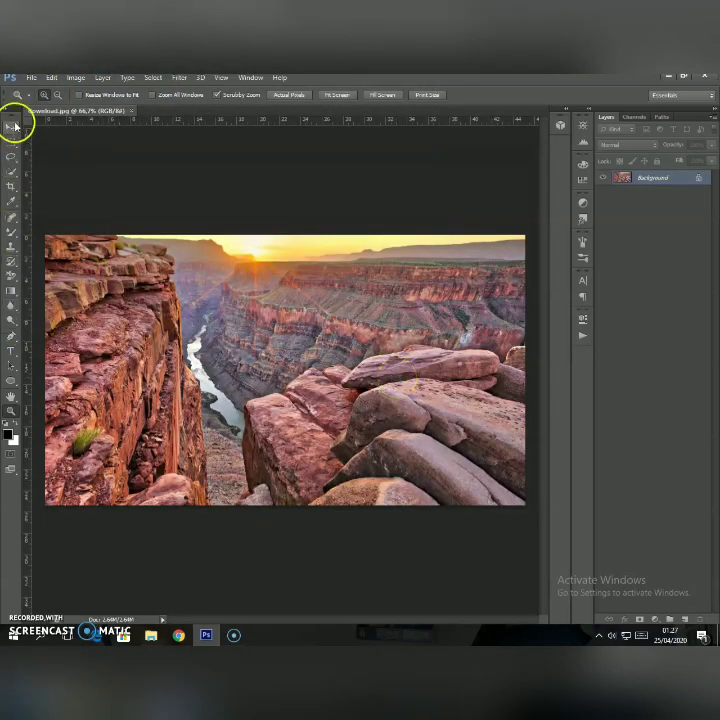
Place the "mendaki-gunung" hiker photo from the Manipulasi folder into the canyon document.
left_click(13, 127)
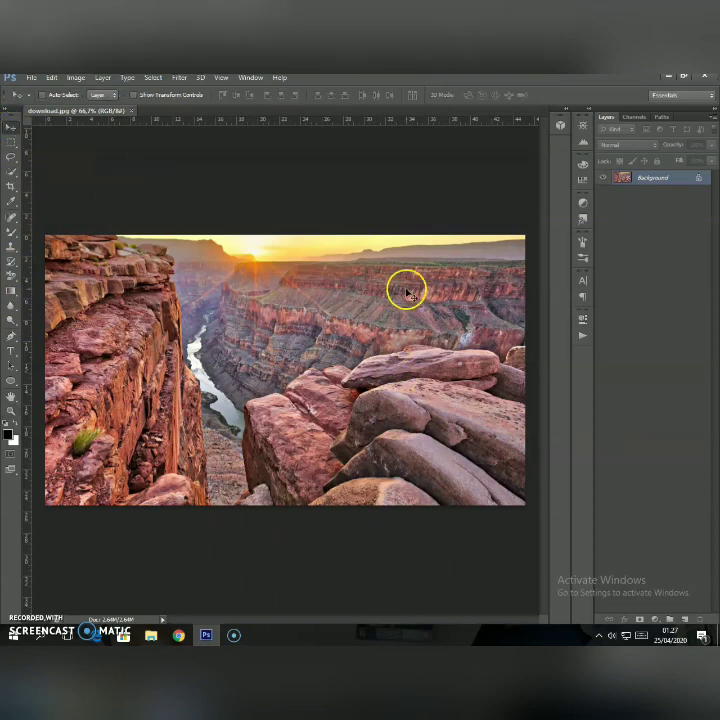
left_click(31, 77)
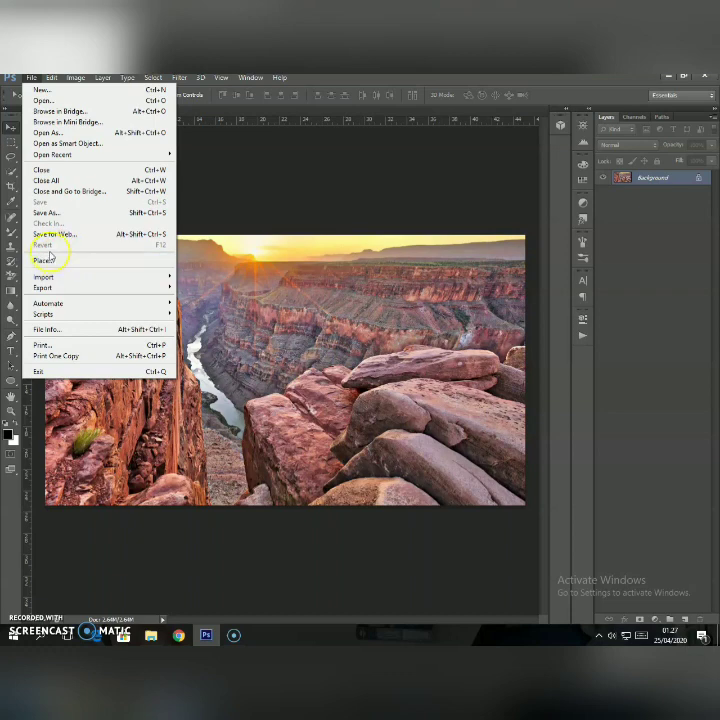
left_click(50, 261)
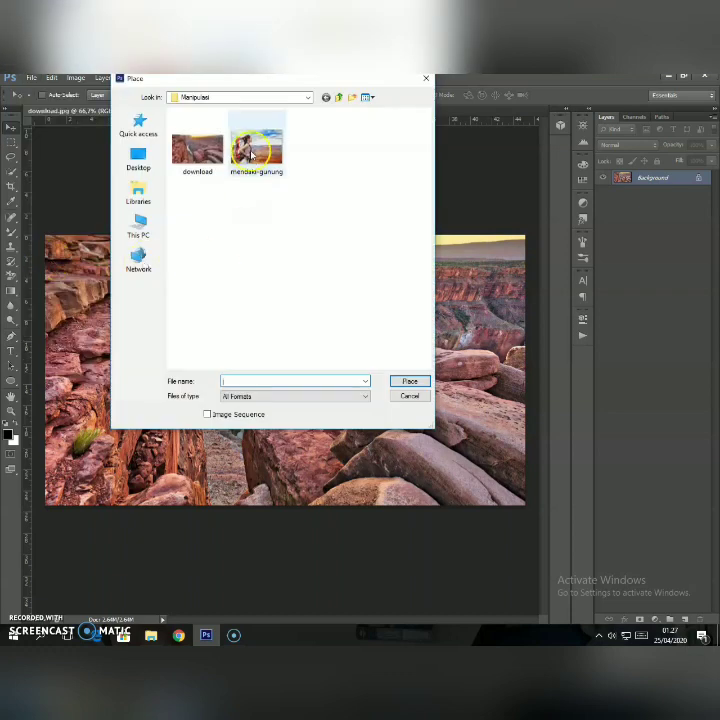
left_click(257, 148)
left_click(410, 382)
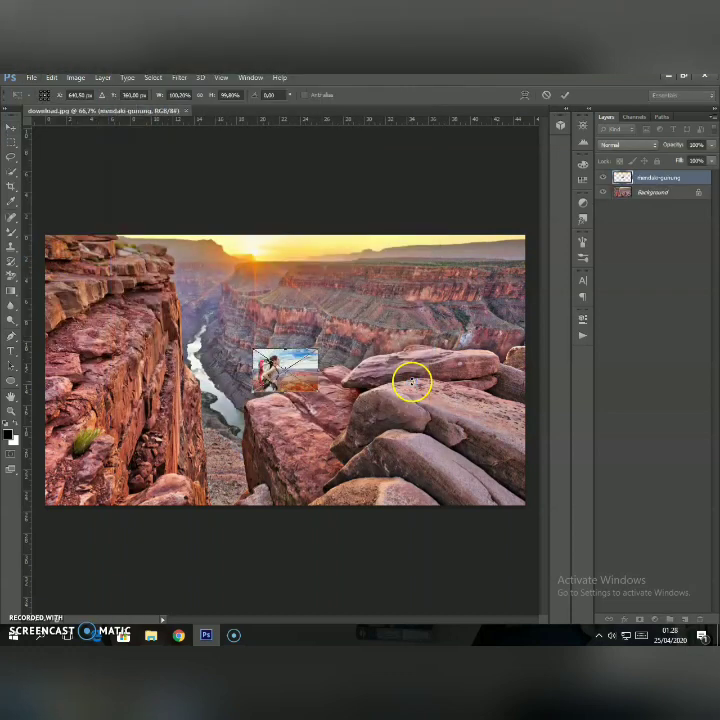
Enlarge the placed hiker photo to about 260% width and 360% height, and move it near the canvas centre.
left_click_drag(318, 394, 423, 510)
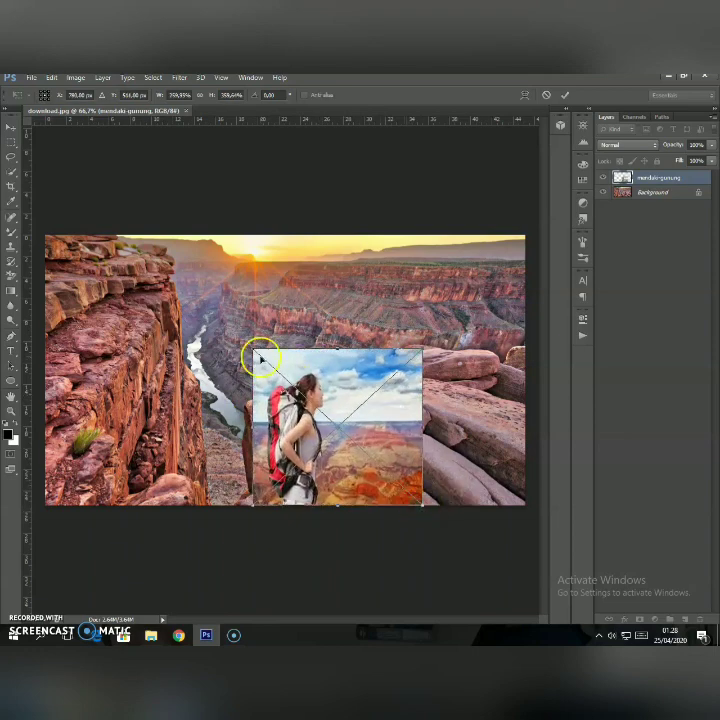
left_click_drag(254, 350, 160, 258)
key("ctrl+z")
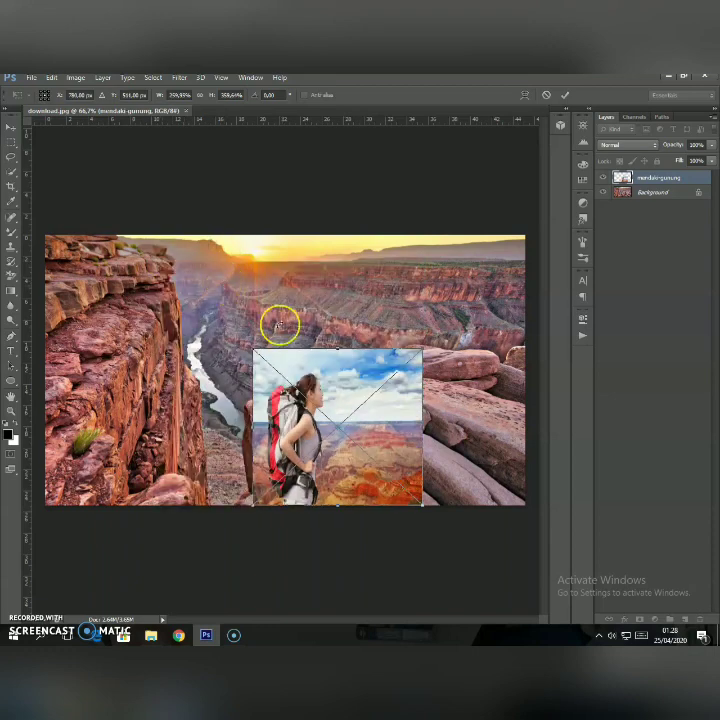
left_click_drag(311, 398, 255, 348)
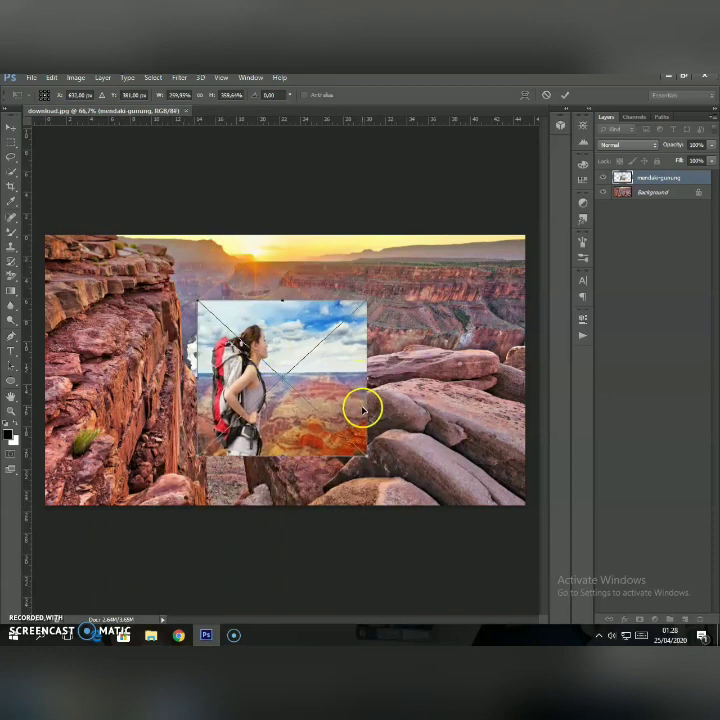
Enlarge the hiker photo to about 420% width and 497% height, and shift it over the cliff with its base on the canvas's lower edge.
left_click_drag(368, 456, 420, 520)
left_click(202, 100)
left_click_drag(318, 474, 315, 508)
mouse_move(320, 313)
left_mouse_down()
mouse_move(321, 285)
mouse_move(323, 300)
left_mouse_up()
left_click_drag(190, 405, 160, 405)
left_click_drag(225, 401, 151, 395)
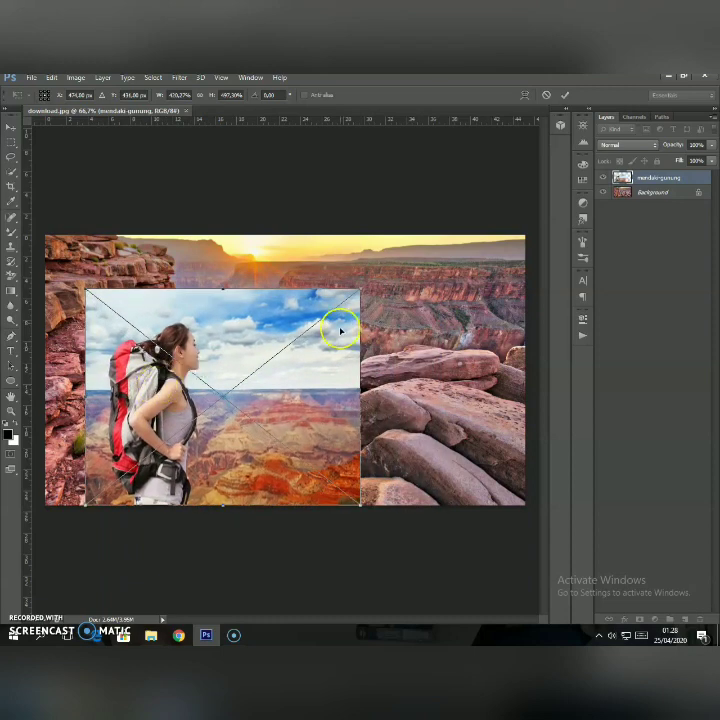
Scale the hiker photo up to nearly the canvas height, shift it toward the middle, and commit the placement.
left_click_drag(357, 291, 416, 255)
left_click_drag(252, 362, 294, 366)
key("Return")
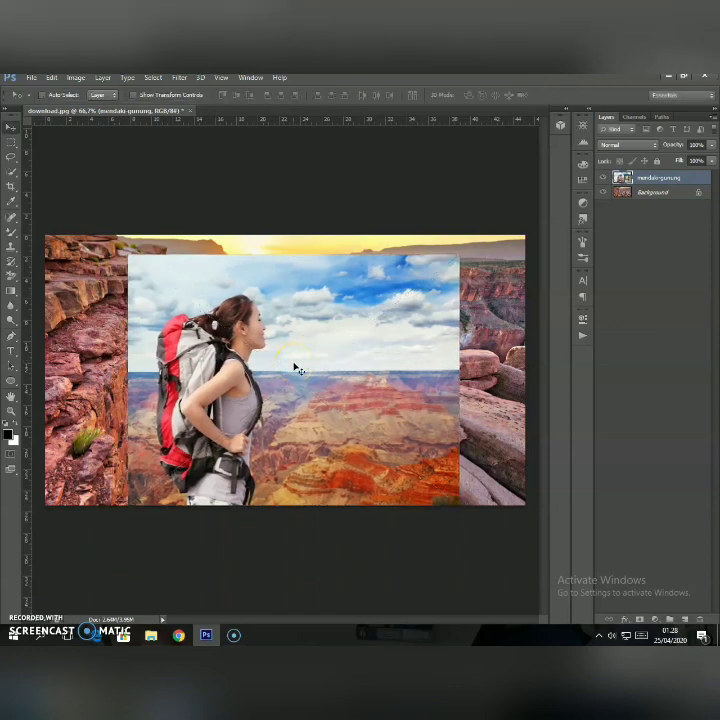
Start a Pen tool path at the photo's lower edge and trace up the outside of the hiker's black waist strap.
left_click(10, 412)
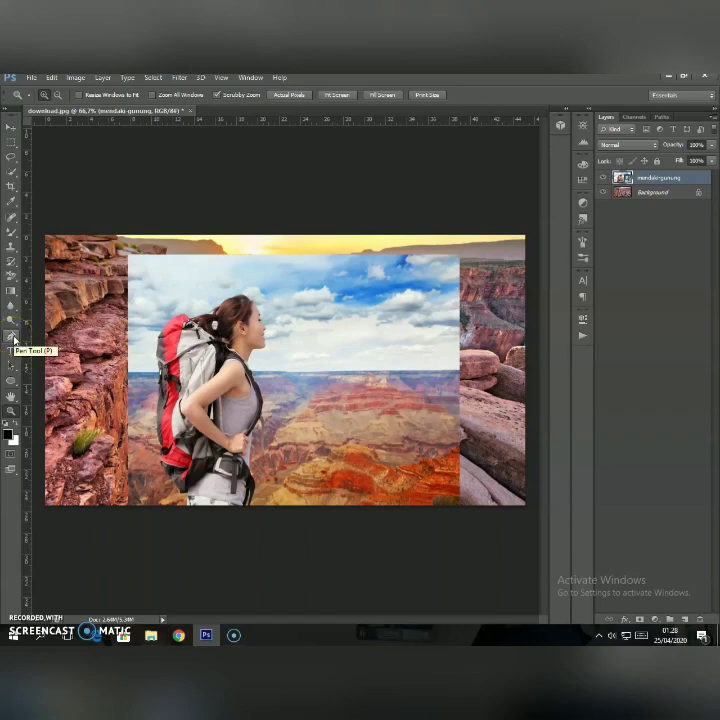
left_click(222, 478)
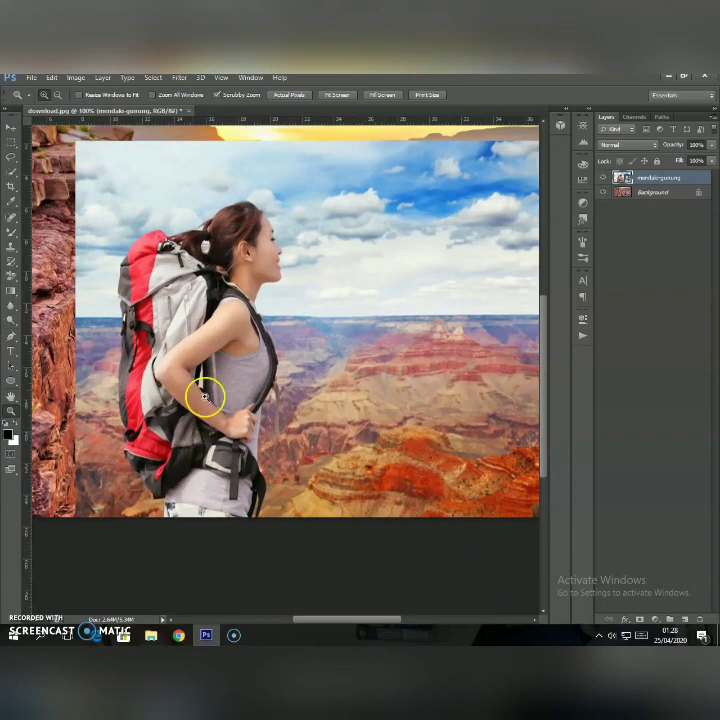
left_click(204, 397)
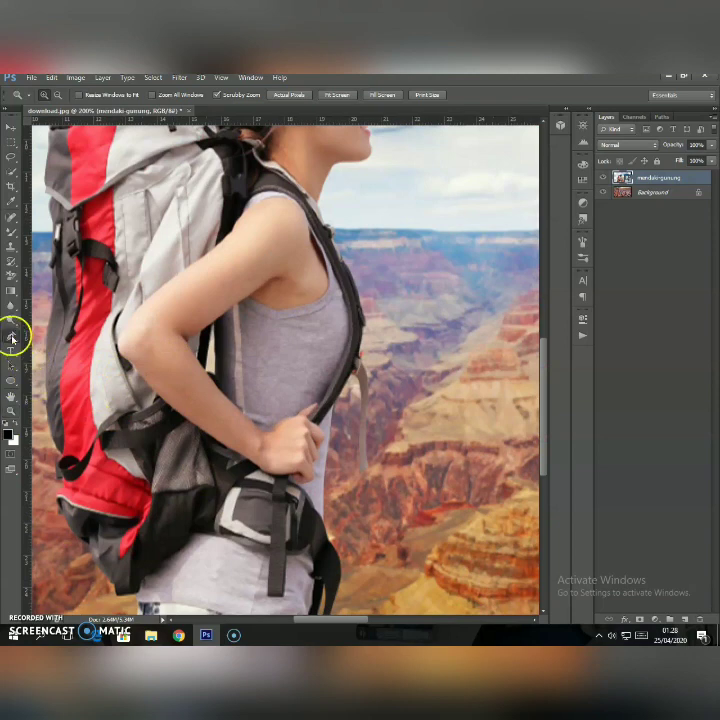
left_click(12, 338)
scroll(233, 463, "down", 5)
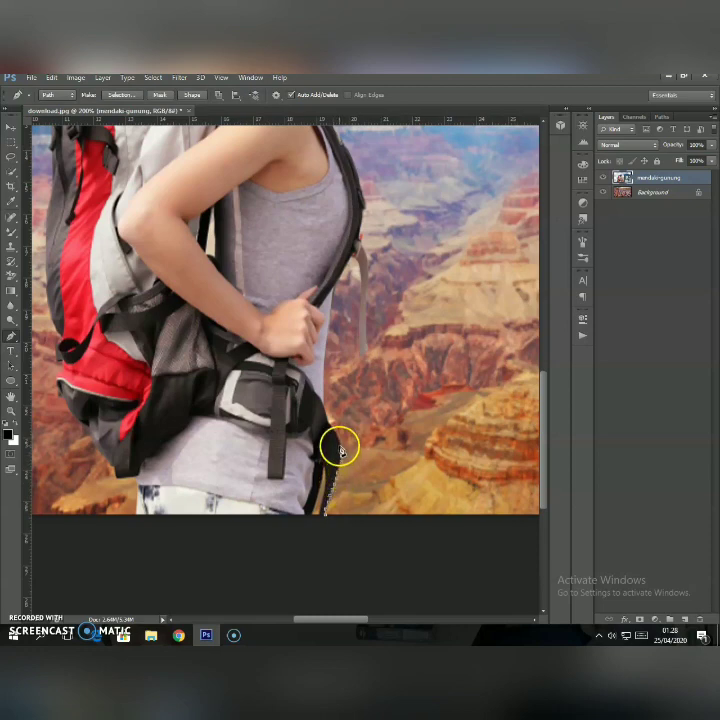
Continue the path with closely spaced anchor points up the front edge of the grey shirt, past the hiker's hand.
left_click(323, 391)
left_click(323, 384)
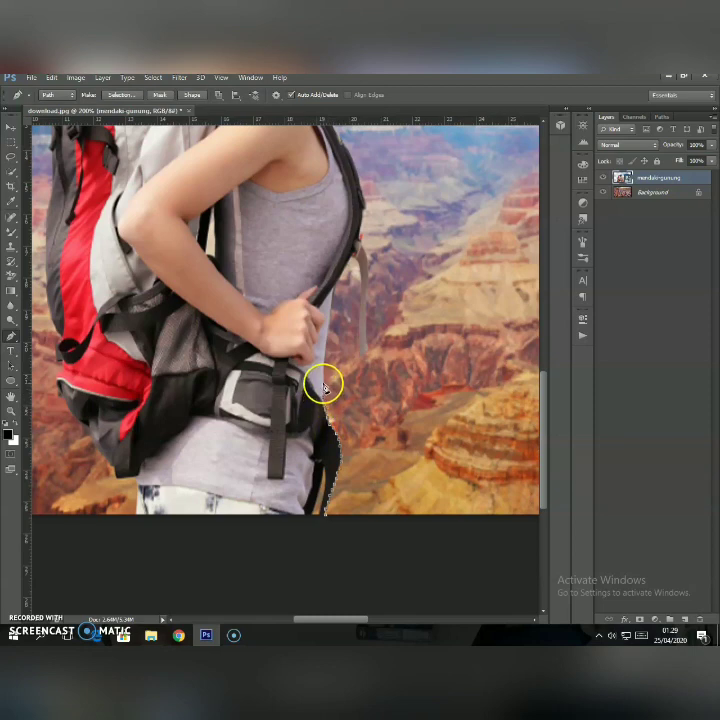
left_click(323, 377)
left_click(323, 372)
left_click(323, 366)
left_click(325, 356)
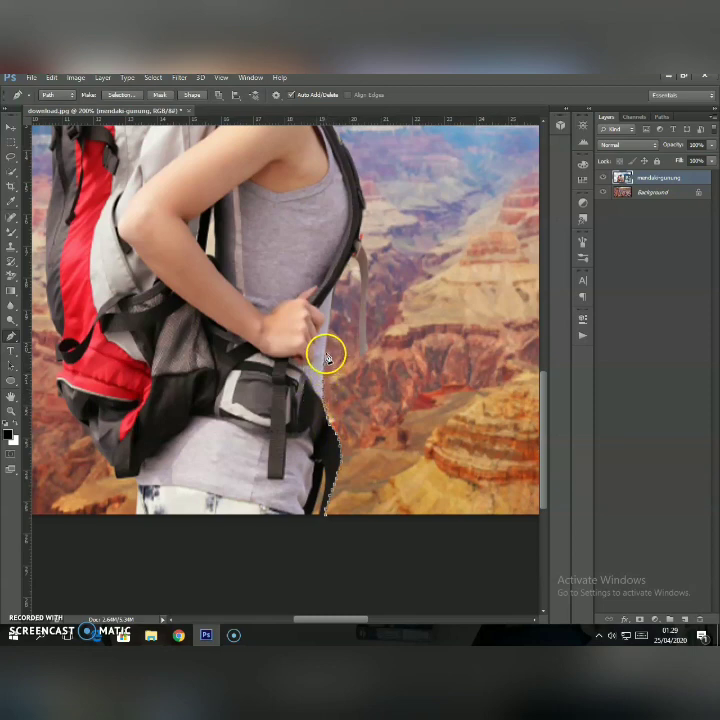
left_click(325, 349)
left_click(326, 342)
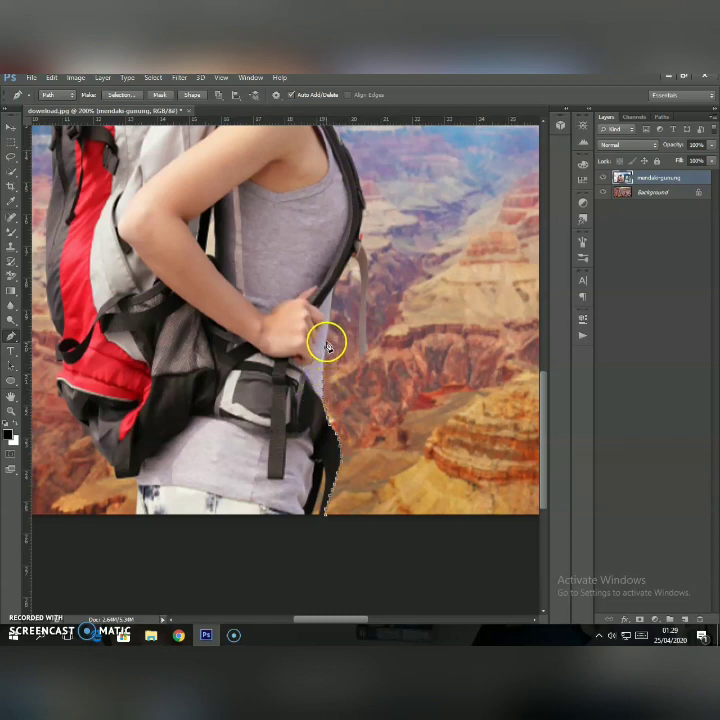
left_click(328, 333)
left_click(328, 325)
left_click(330, 318)
left_click(330, 311)
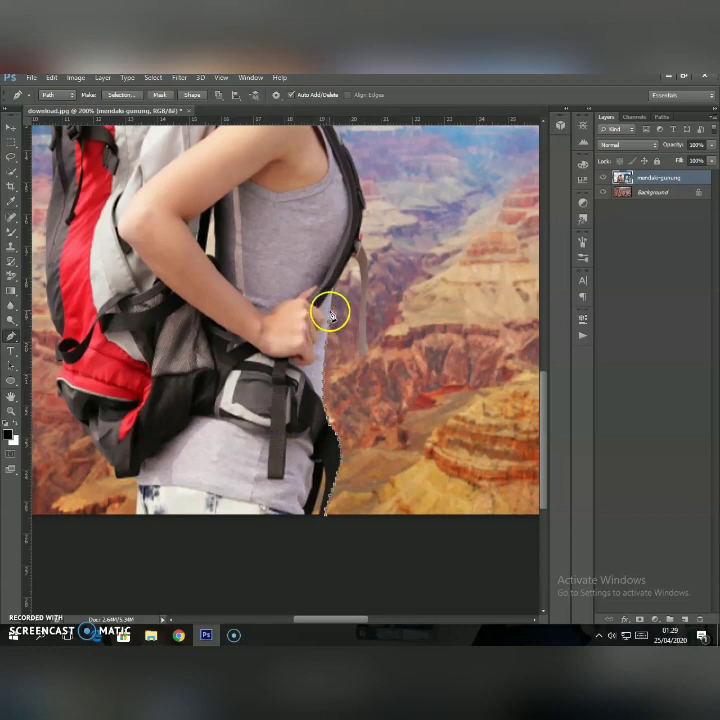
Continue the path along the lower outer edge of the black shoulder strap up to the thin hanging strap.
left_click(332, 304)
left_click(334, 297)
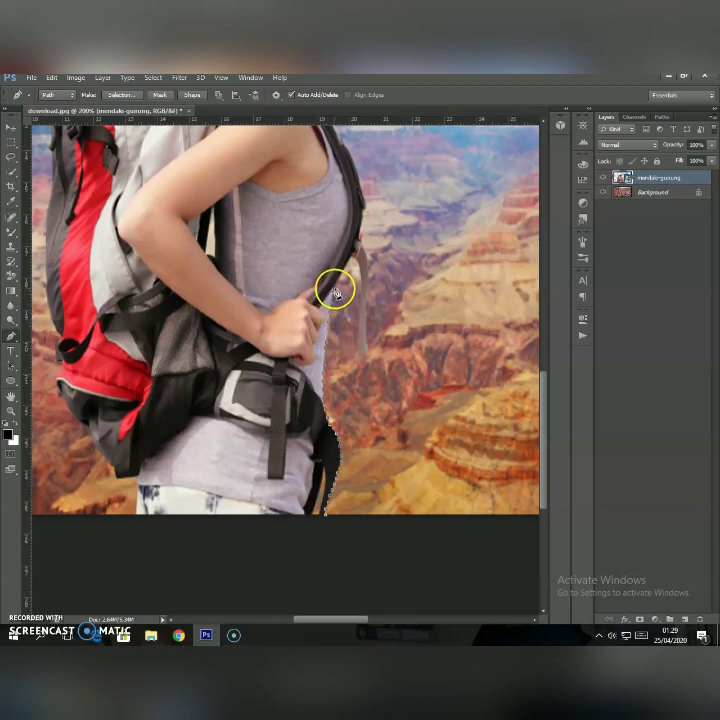
left_click(334, 289)
left_click(336, 283)
left_click(341, 274)
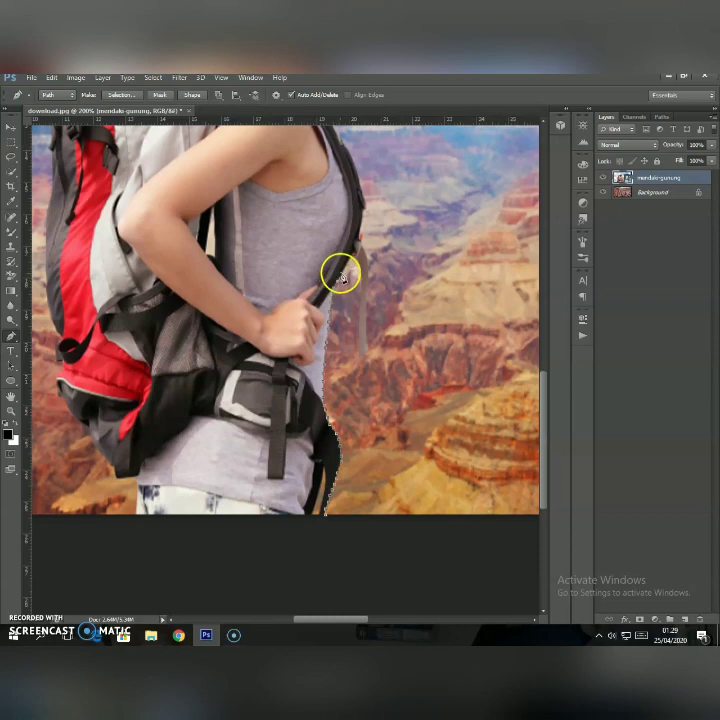
left_click(345, 267)
left_click(348, 263)
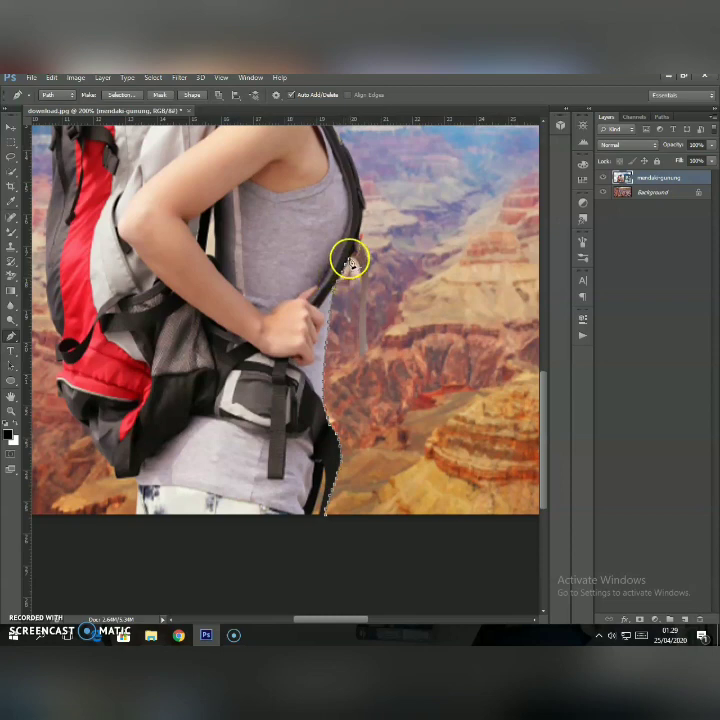
left_click(352, 259)
Trace the path closely around the thin strap hanging from the shoulder strap.
left_click(11, 408)
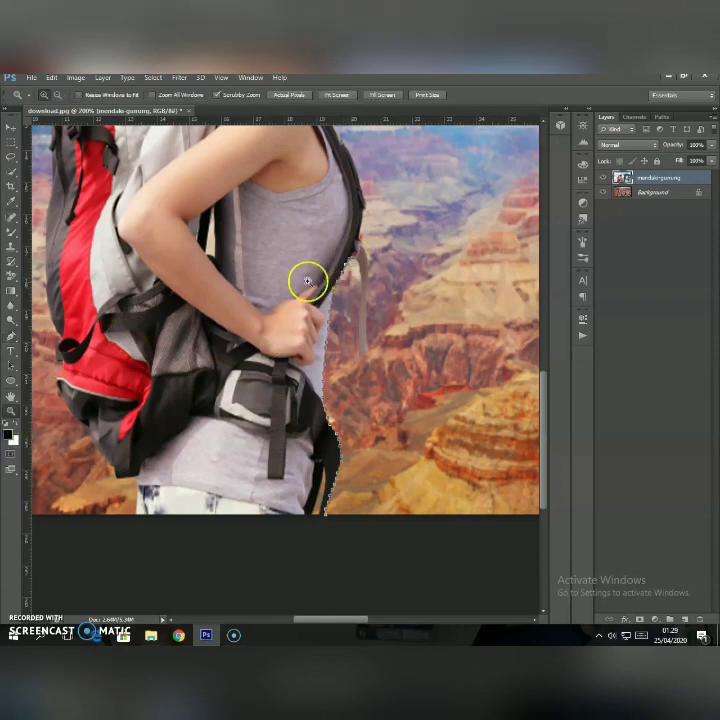
left_click(358, 258)
left_click(363, 261)
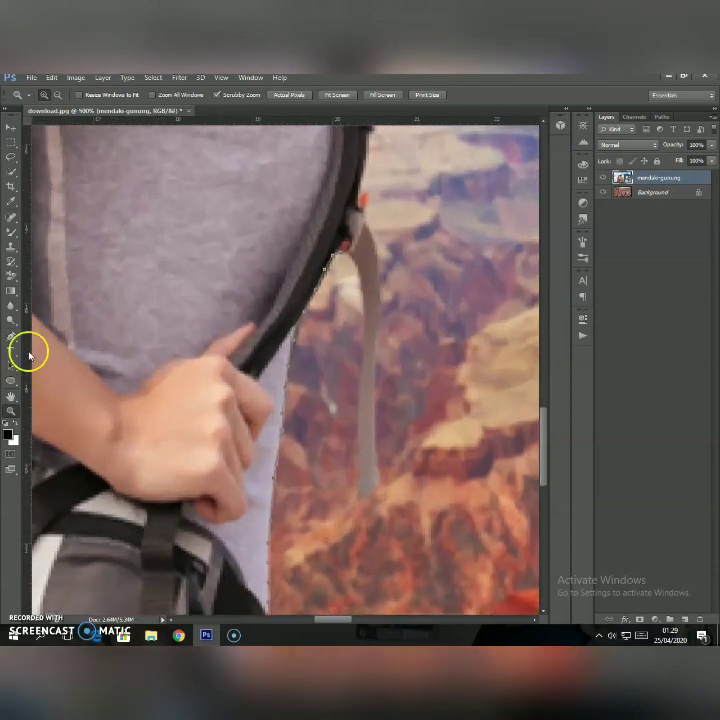
left_click(11, 335)
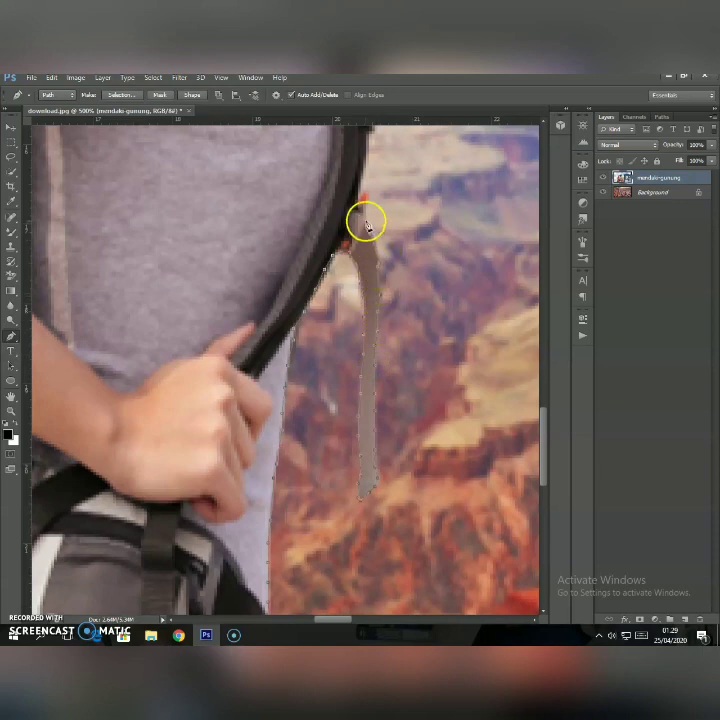
Continue the path up the outer edge of the shoulder strap to its upper buckle.
left_click_drag(543, 437, 545, 400)
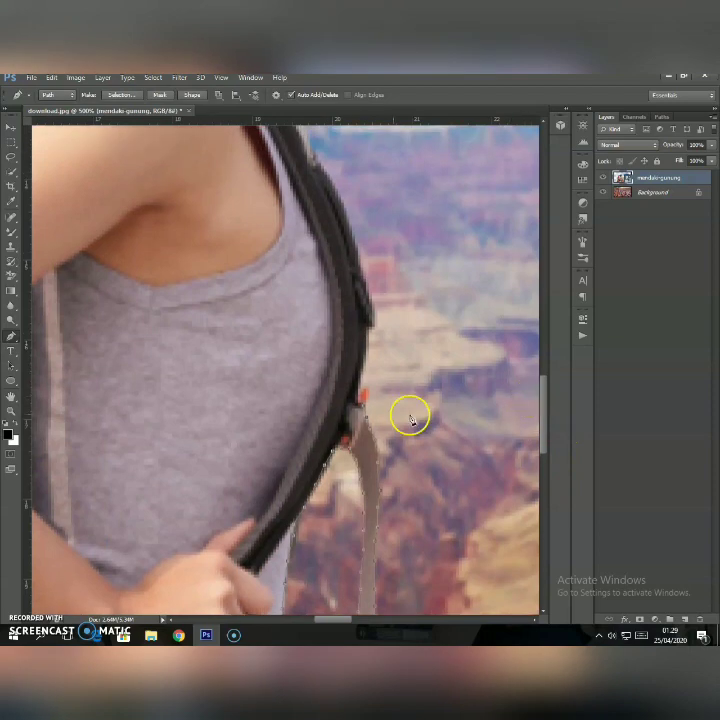
left_click(362, 377)
left_click(366, 358)
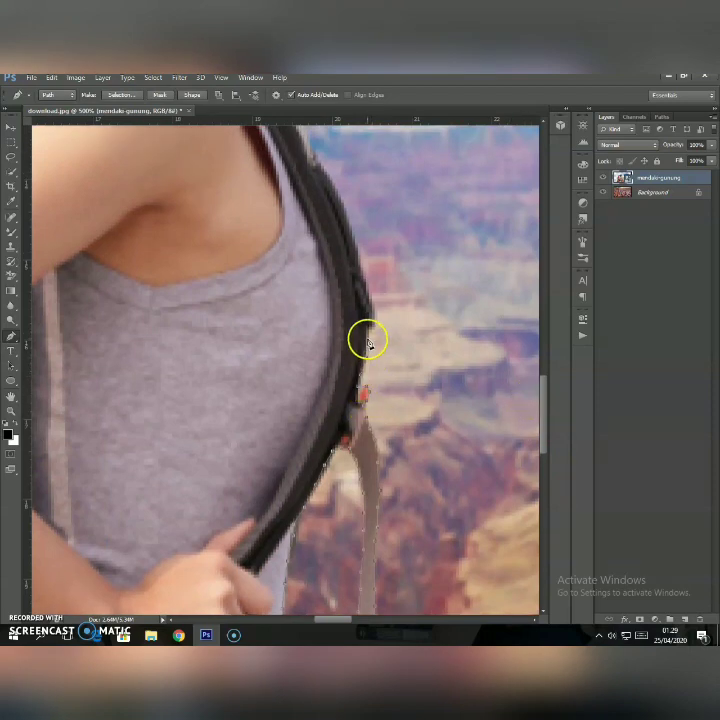
scroll(412, 325, "up", 3)
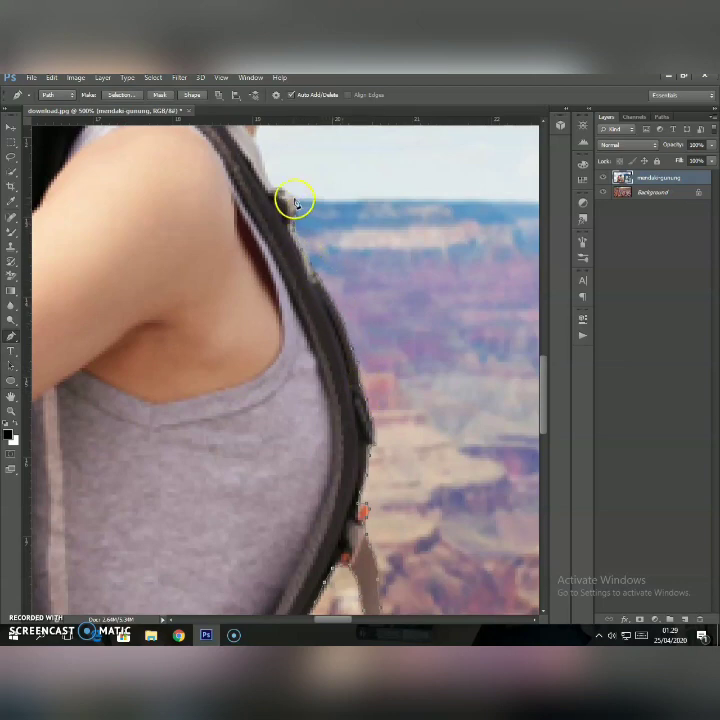
Continue the path along the collar, neck and chin, and up the hiker's face profile to the eyebrow.
scroll(273, 185, "up", 5)
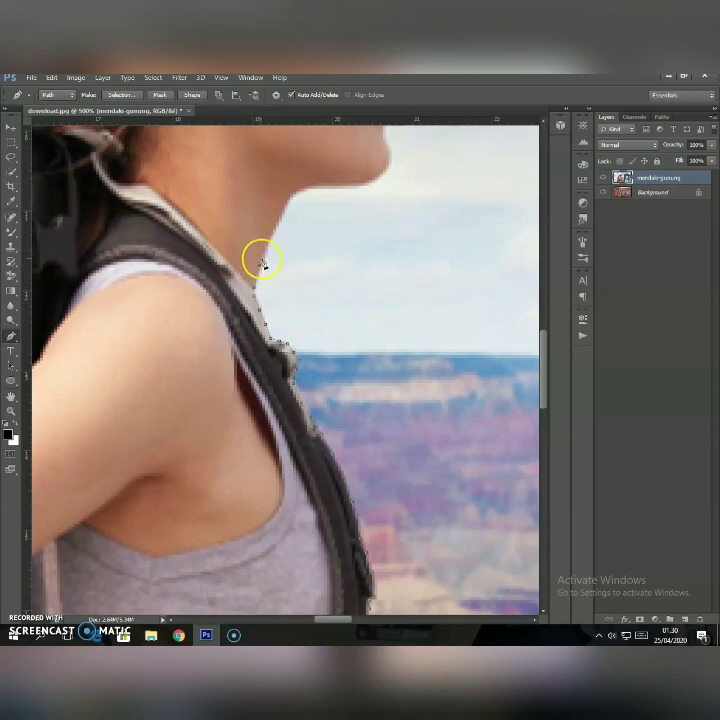
left_click(296, 190)
left_click(304, 185)
left_click(312, 183)
left_click(321, 182)
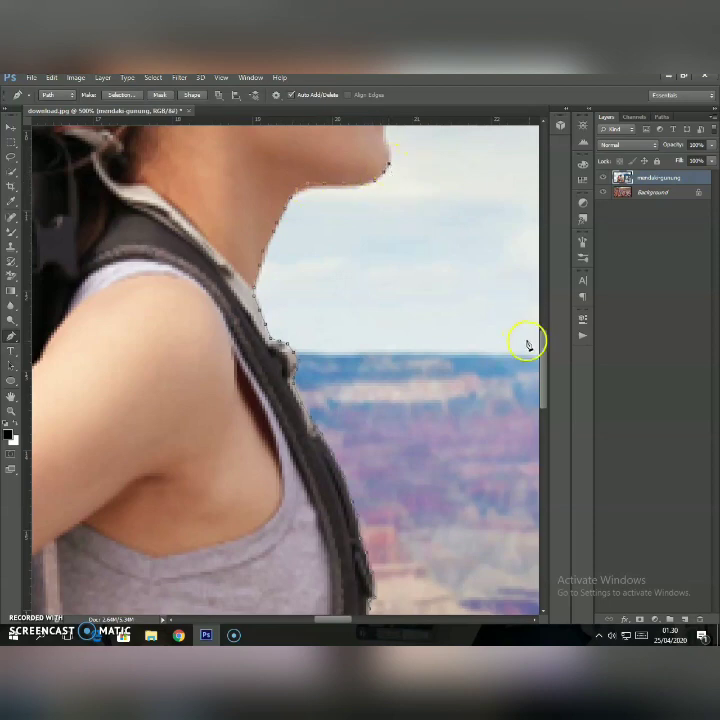
scroll(527, 344, "up", 10)
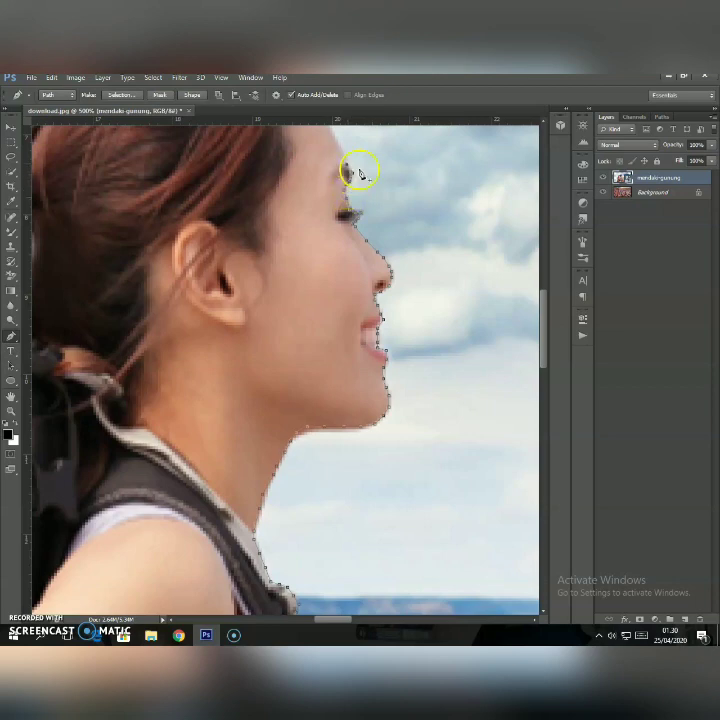
Continue the path up the forehead and loosely around the hair and ponytail to the red top of the backpack.
scroll(326, 331, "up", 3)
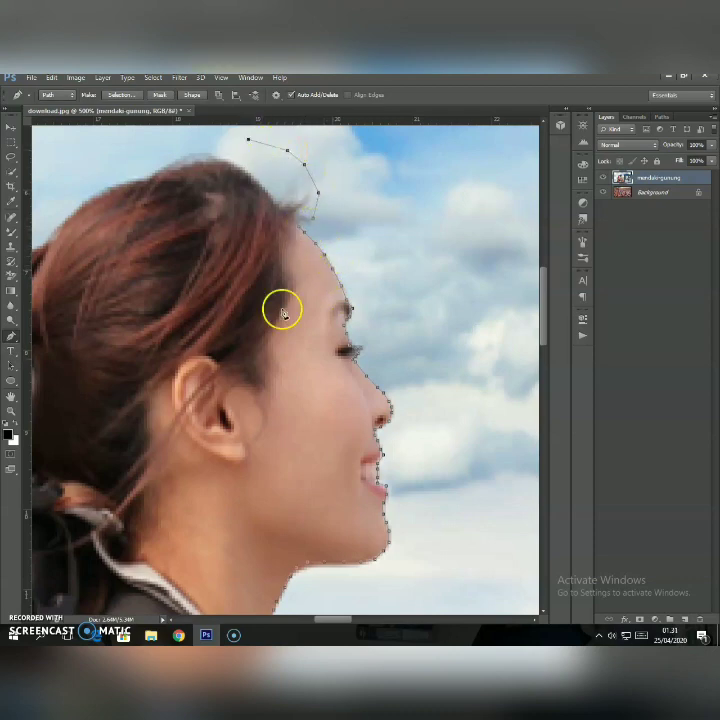
left_click_drag(334, 615, 325, 612)
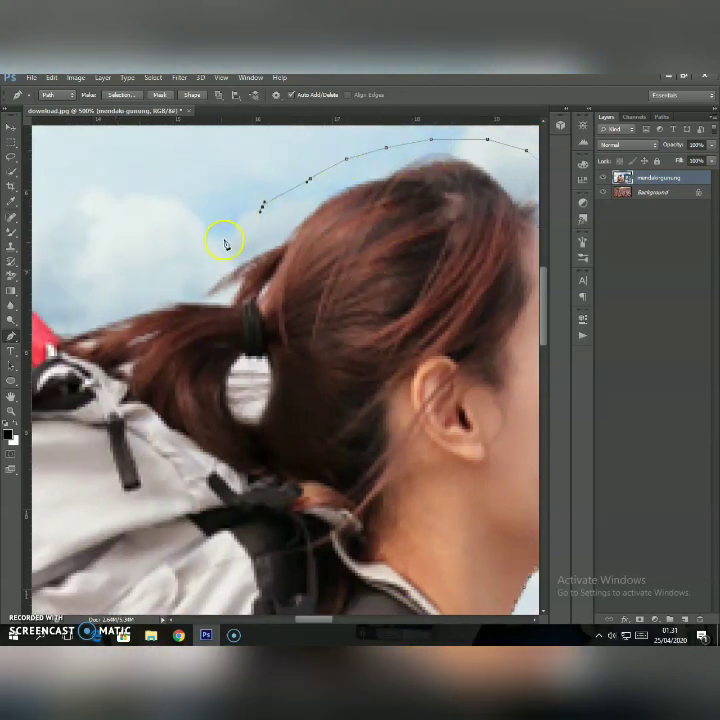
left_click_drag(317, 619, 295, 619)
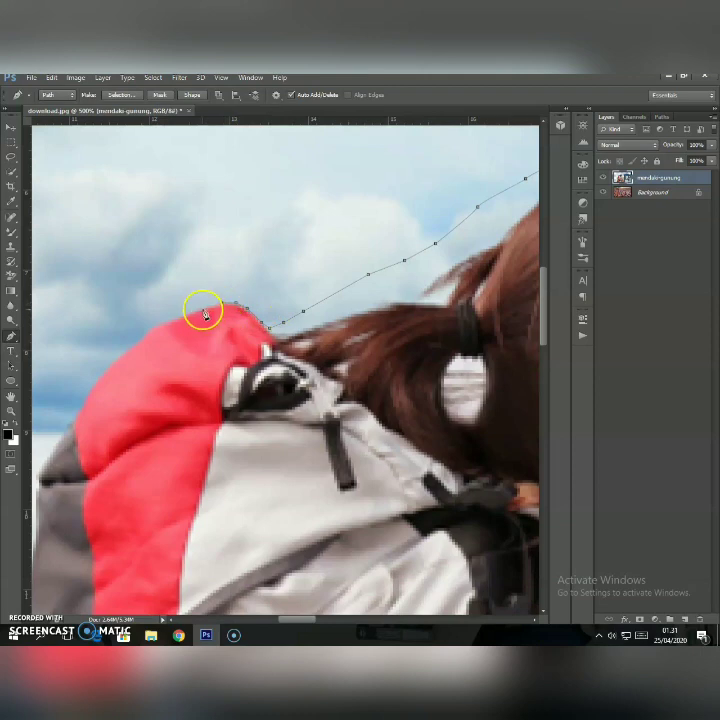
Trace the path over the backpack's red top and down the outer edge of its grey lid.
left_click(147, 334)
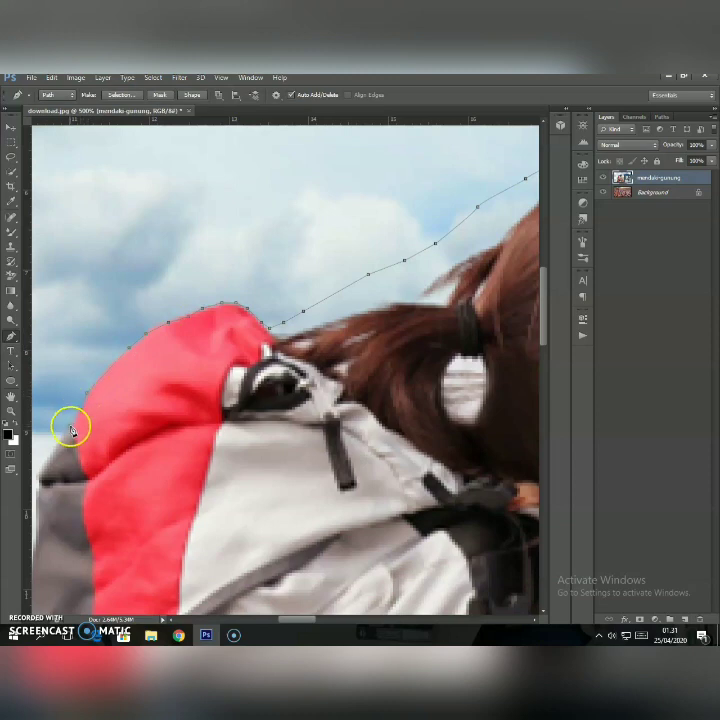
scroll(80, 450, "down", 2)
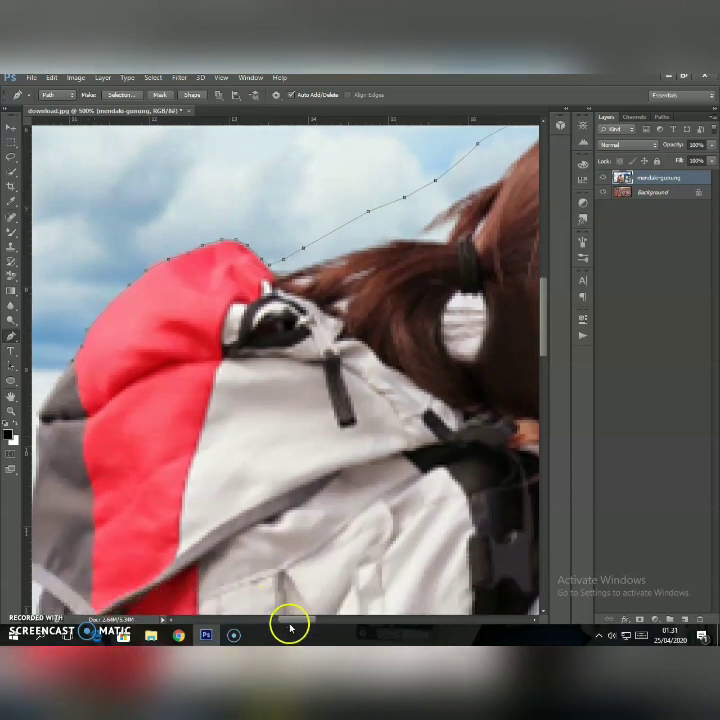
left_click_drag(289, 621, 270, 618)
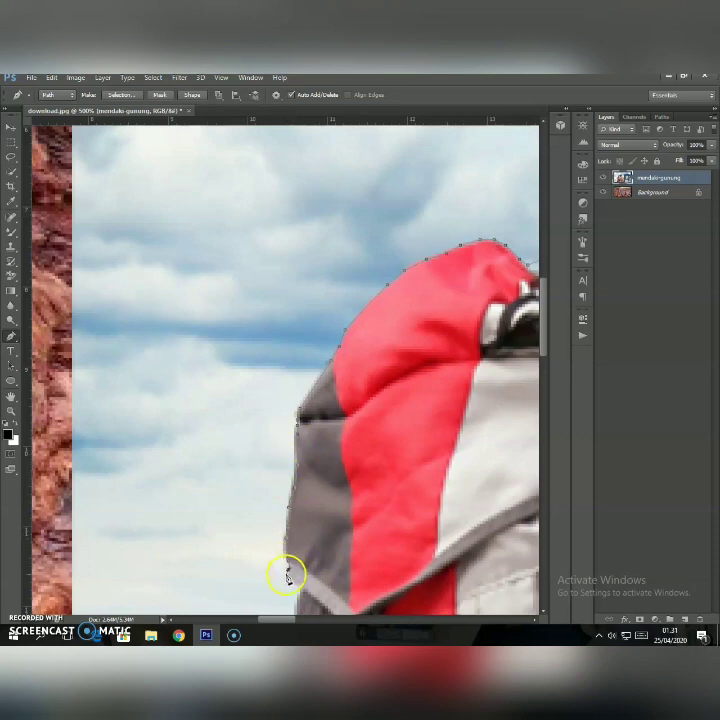
Continue the path around the lid's lower corner and down the grey side of the backpack past the buckle strap.
scroll(287, 575, "down", 5)
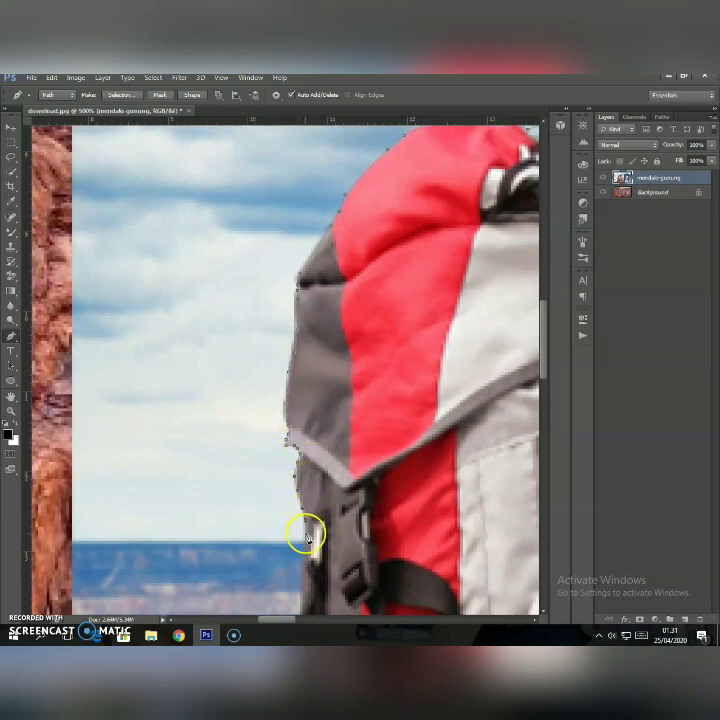
scroll(307, 537, "down", 6)
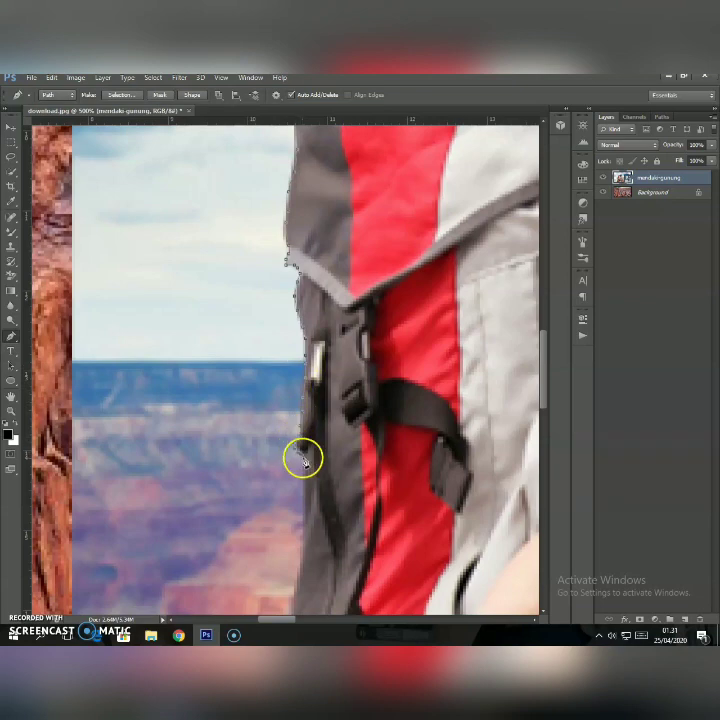
scroll(305, 528, "down", 2)
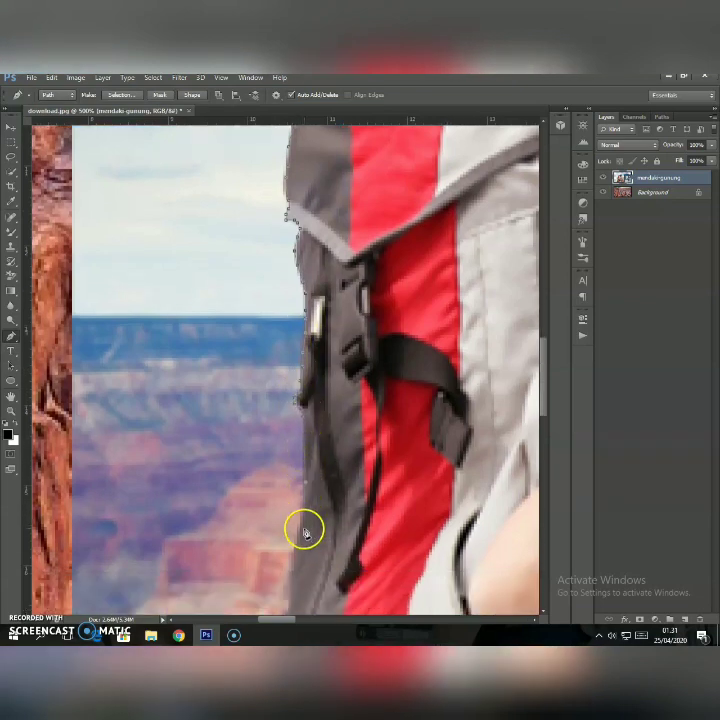
scroll(305, 530, "down", 2)
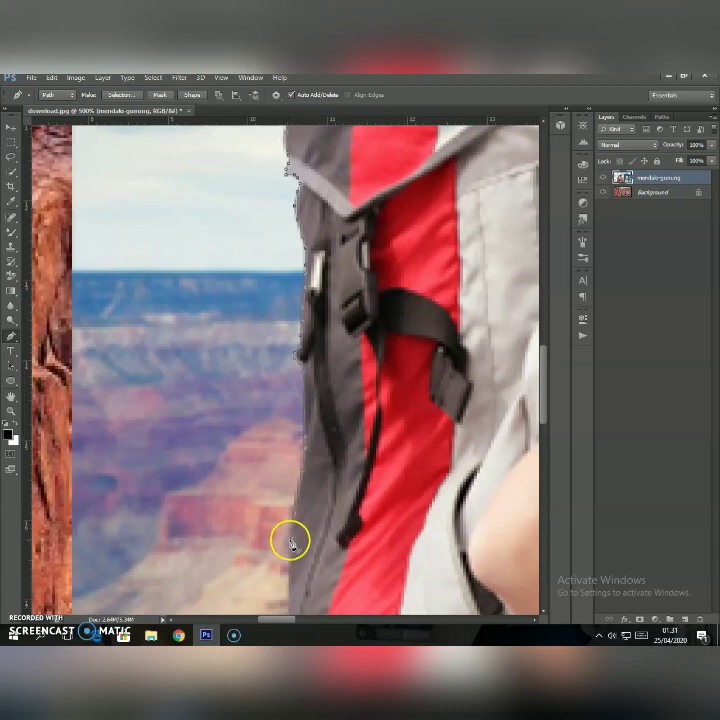
Trace the path down the backpack's lower grey side, around the looped black strap and onto the black base.
scroll(290, 543, "down", 3)
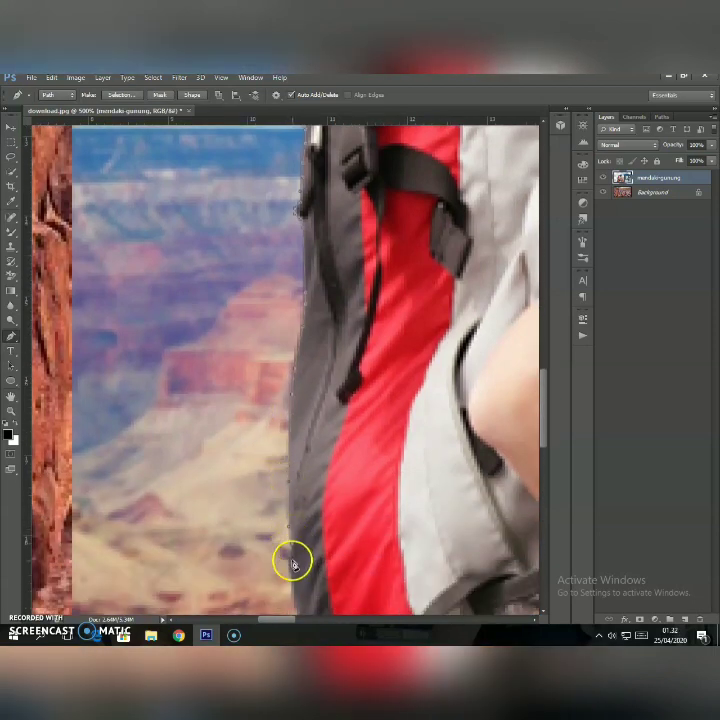
scroll(291, 585, "down", 2)
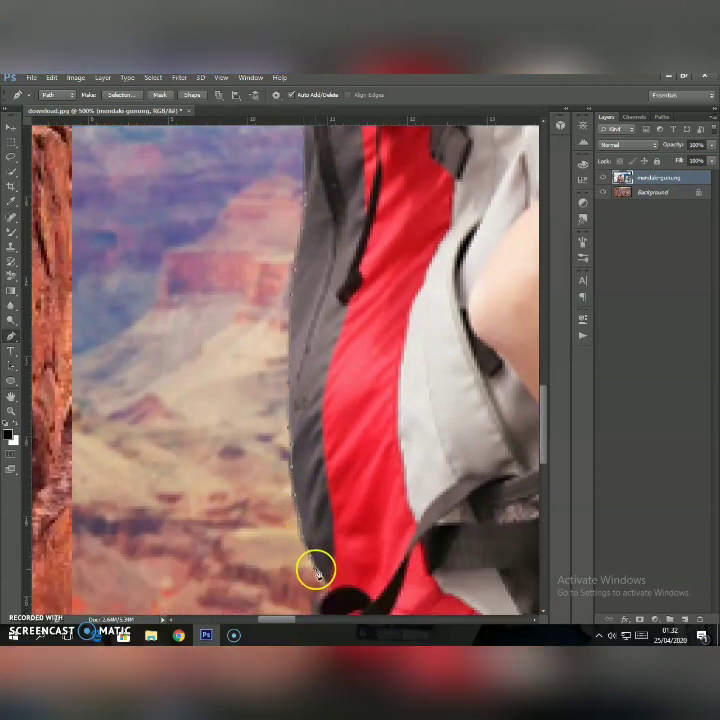
scroll(331, 591, "down", 1)
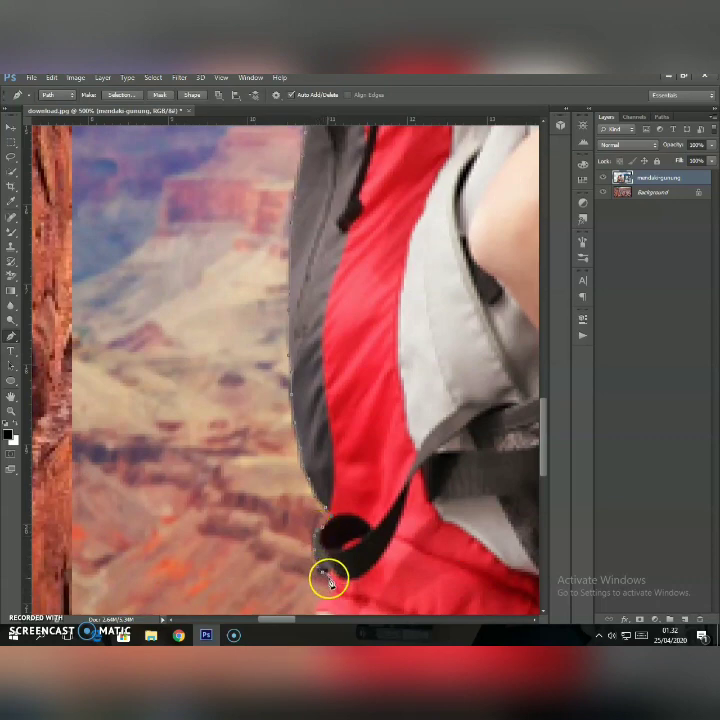
scroll(329, 582, "down", 2)
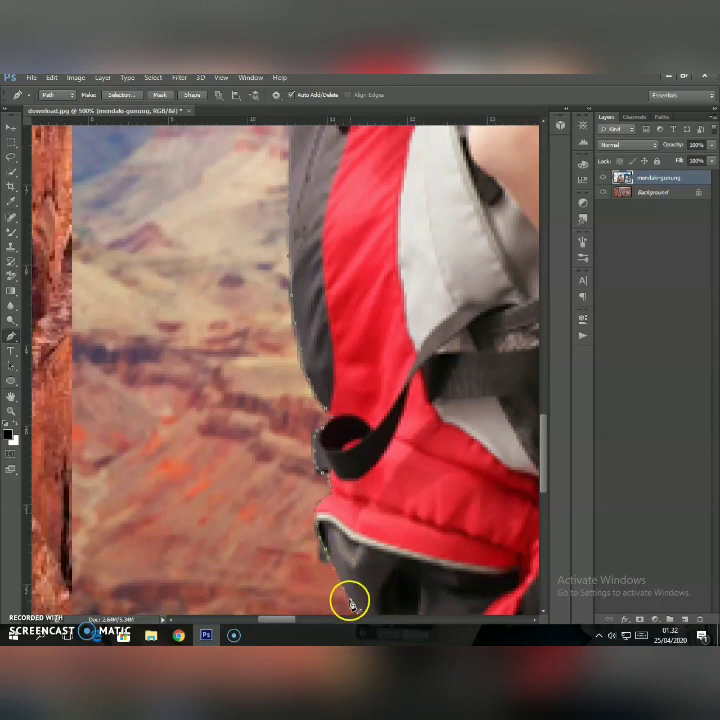
Continue the path along the sloping underside of the backpack's black base toward its lowest tip.
scroll(358, 597, "down", 5)
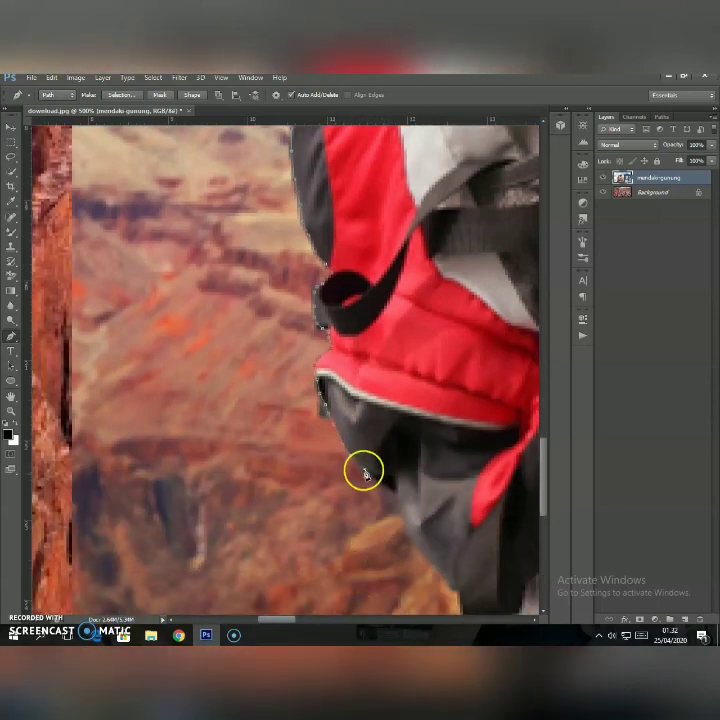
left_click(382, 485)
left_click(396, 497)
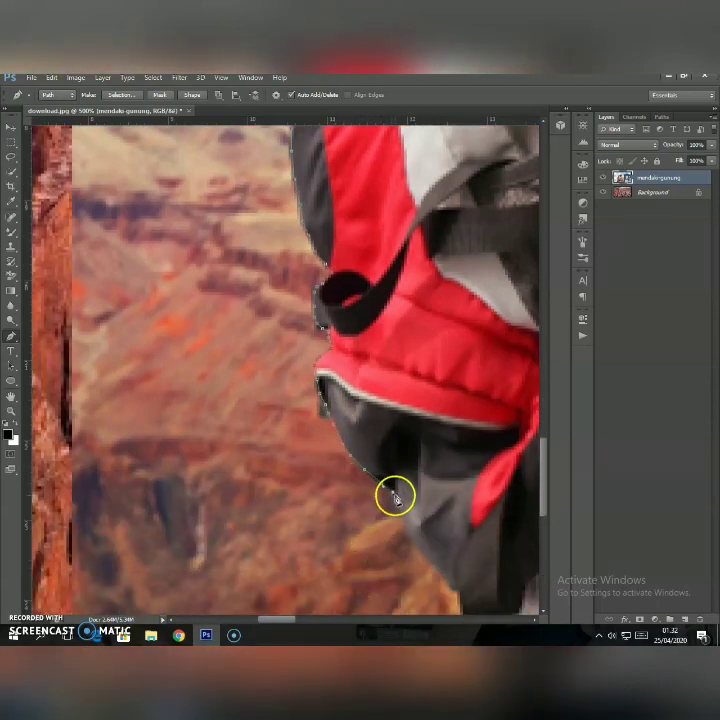
left_click(406, 531)
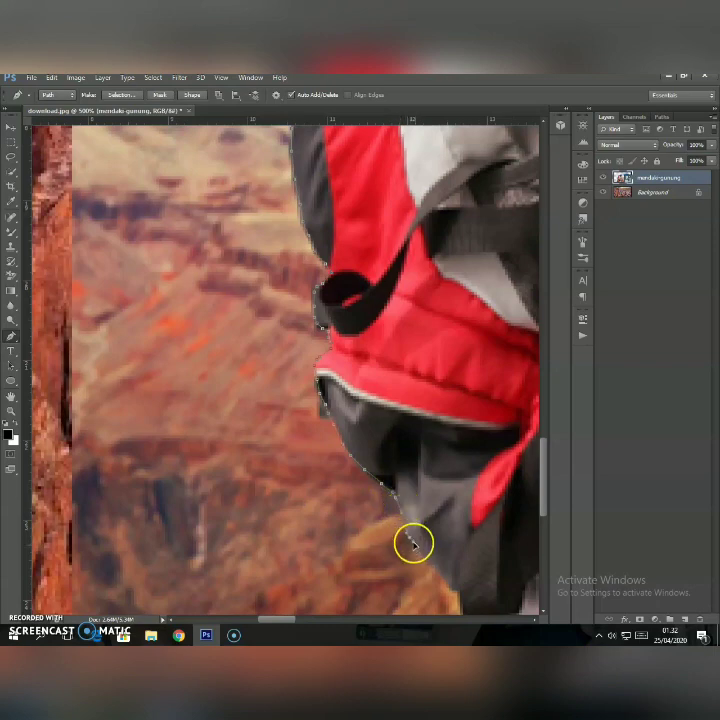
left_click(424, 557)
left_click(447, 578)
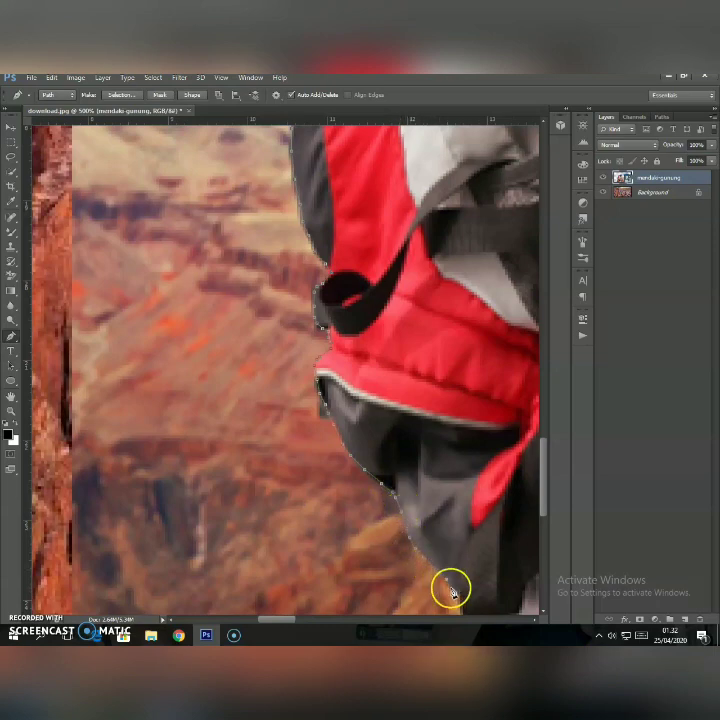
left_click(458, 591)
Trace the path around the lowest tip of the backpack and down the trousers to the photo's lower edge.
scroll(474, 597, "down", 2)
scroll(474, 597, "down", 1)
left_click_drag(289, 620, 305, 619)
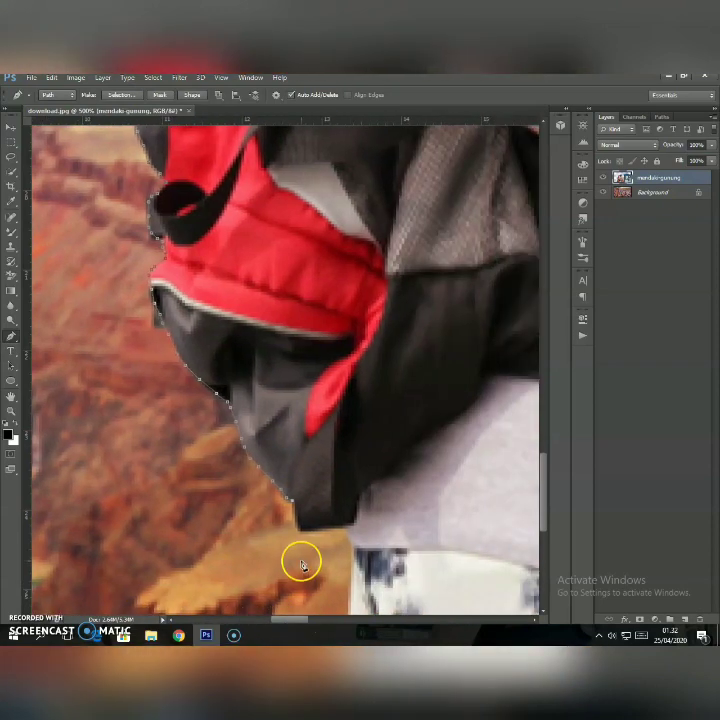
left_click(295, 510)
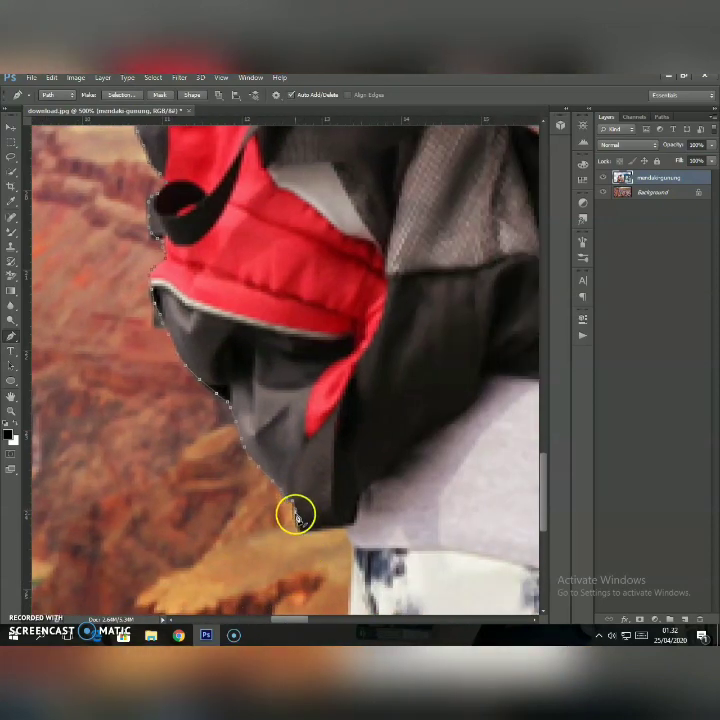
left_click(297, 520)
left_click(314, 528)
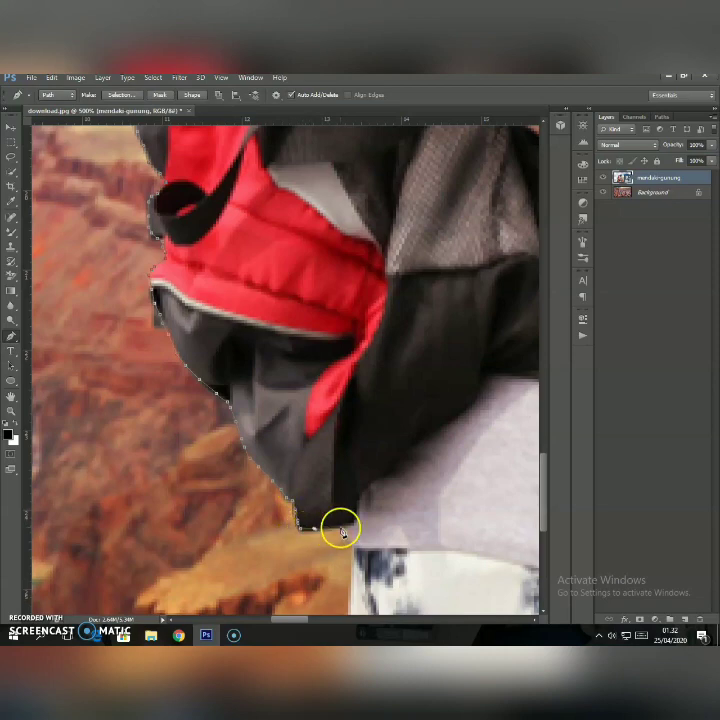
left_click(345, 526)
left_click(350, 540)
scroll(354, 546, "down", 2)
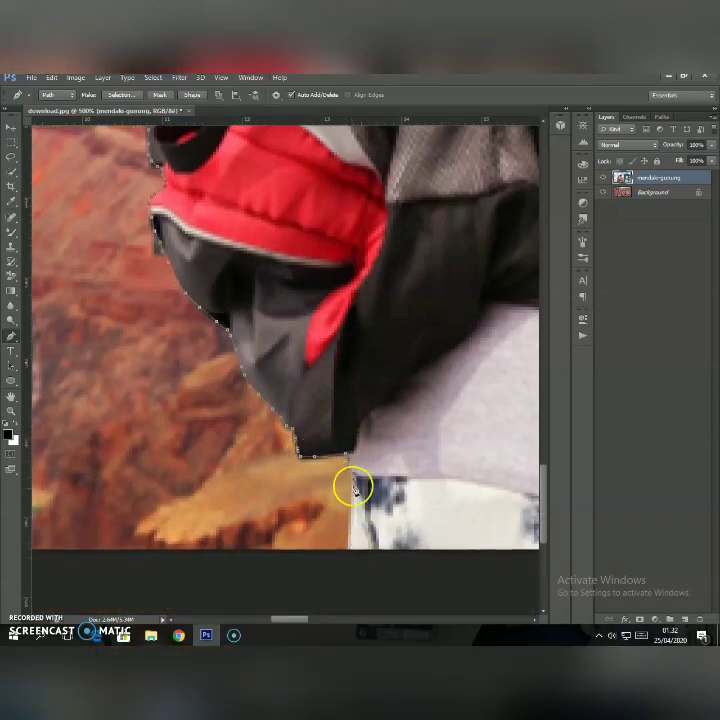
left_click(348, 547)
Close the path at its starting point by the hanging strap along the photo's lower edge.
left_click_drag(300, 619, 341, 619)
left_click(335, 549)
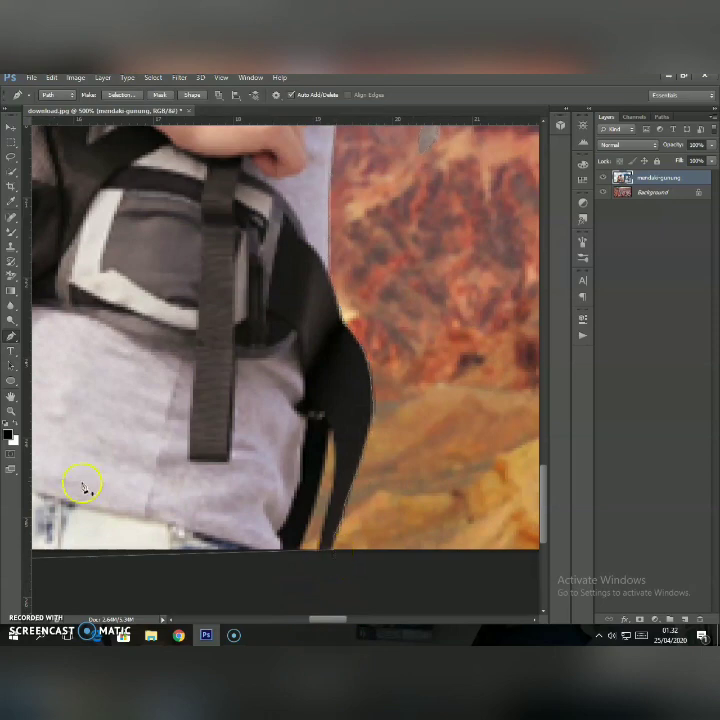
scroll(110, 440, "down", 1)
scroll(113, 426, "up", 2)
Make a mask on the mendaki-gunung layer from the closed path to cut out the hiker.
left_click(11, 411)
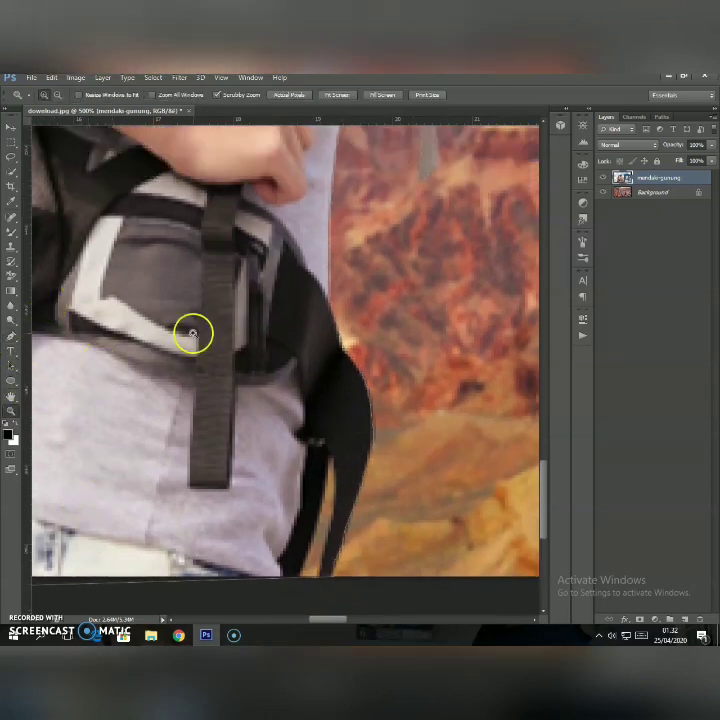
right_click(193, 334)
left_click(233, 398)
right_click(186, 258)
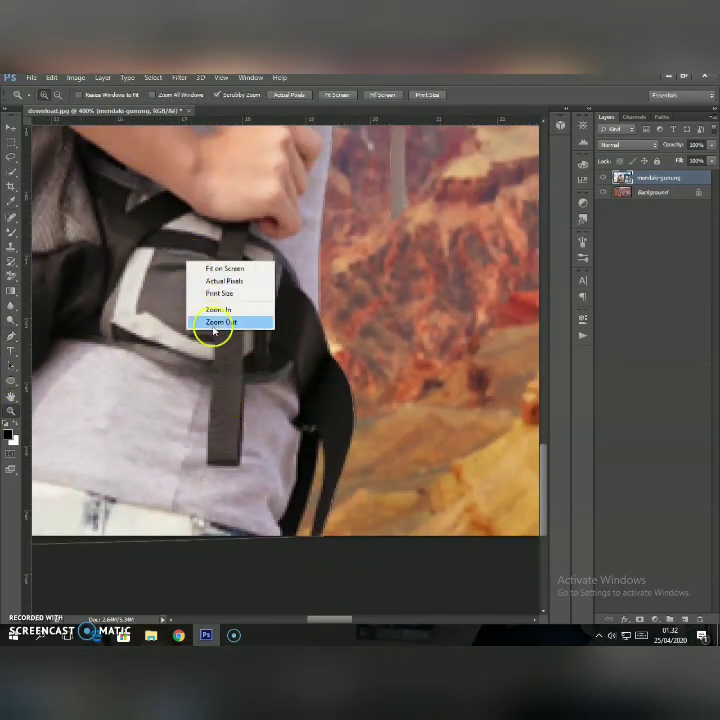
left_click(213, 322)
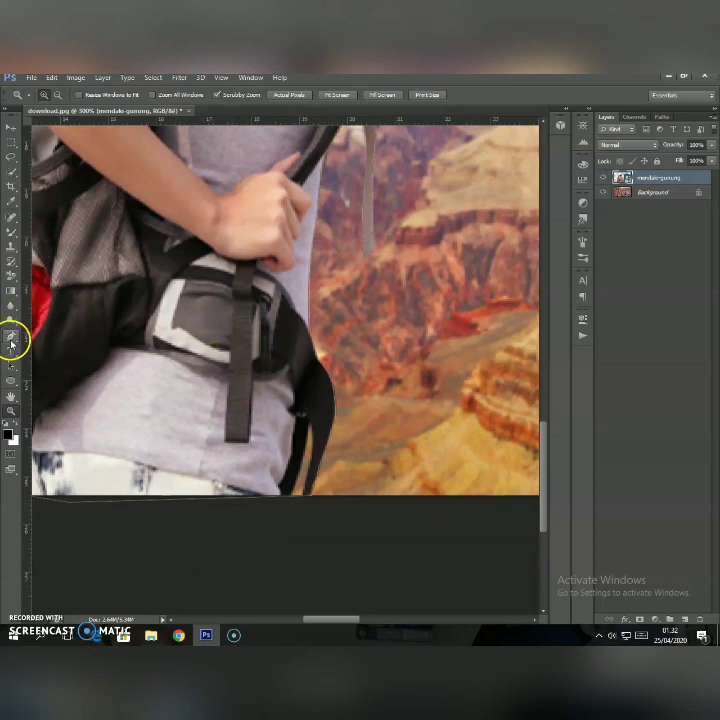
left_click(11, 338)
left_click(158, 95)
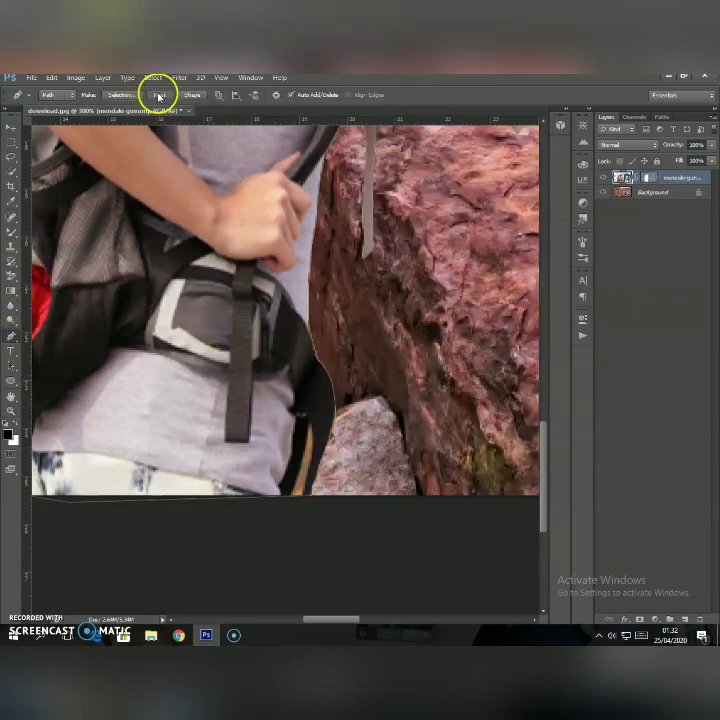
Choose the Background Eraser tool for removing the leftover sky around the hiker's hair.
left_click(11, 409)
right_click(191, 286)
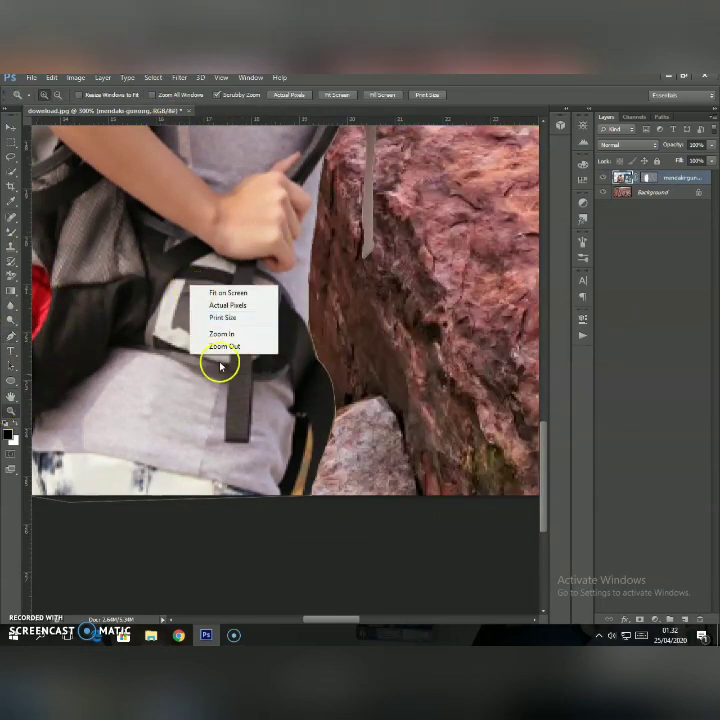
left_click(228, 292)
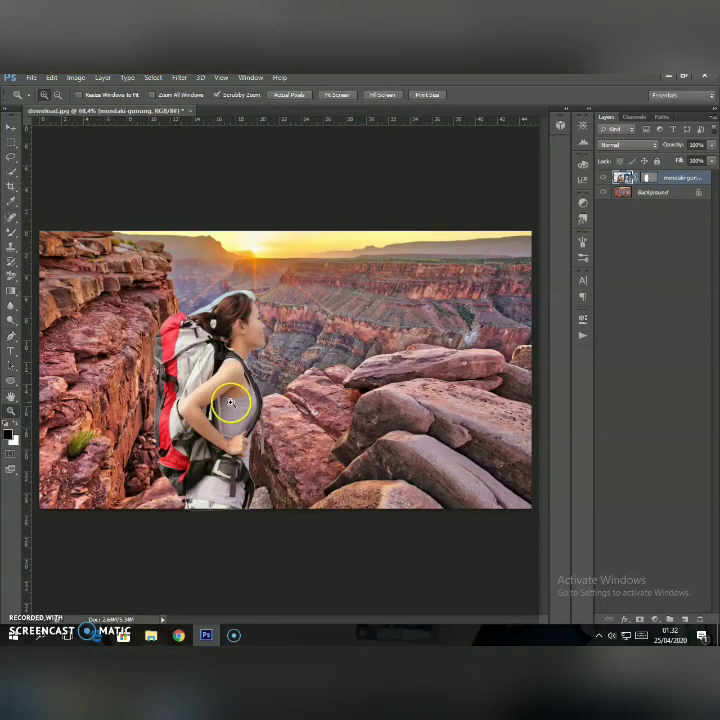
left_click(193, 296)
left_click(196, 292)
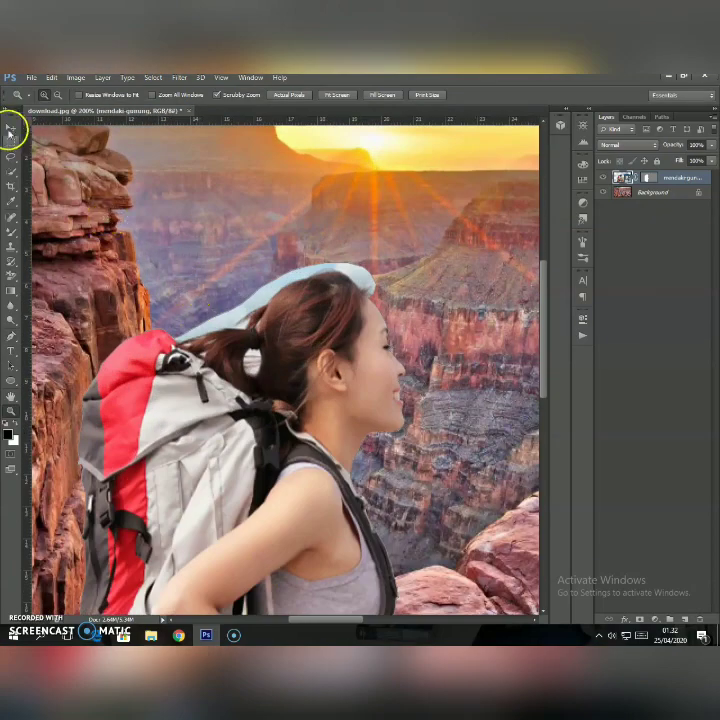
left_click(11, 128)
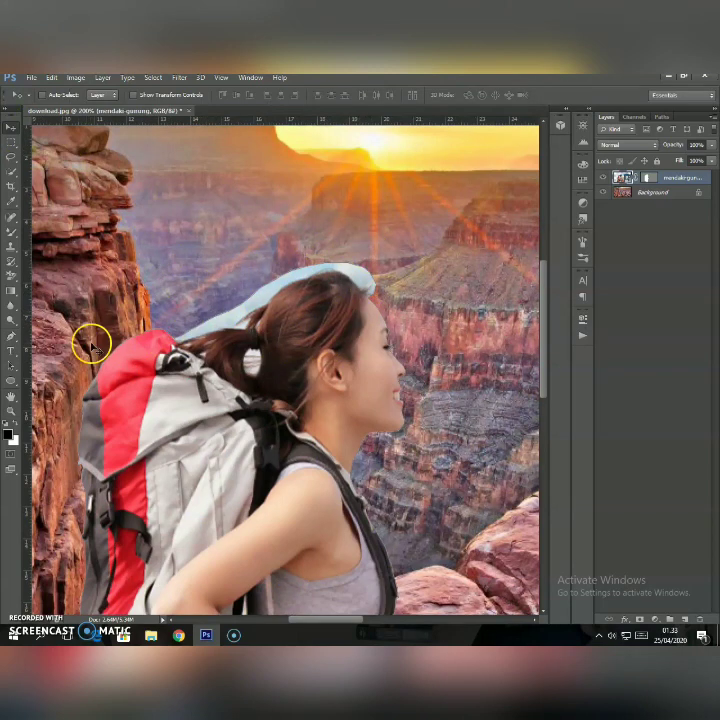
left_click(14, 278)
left_click(15, 281)
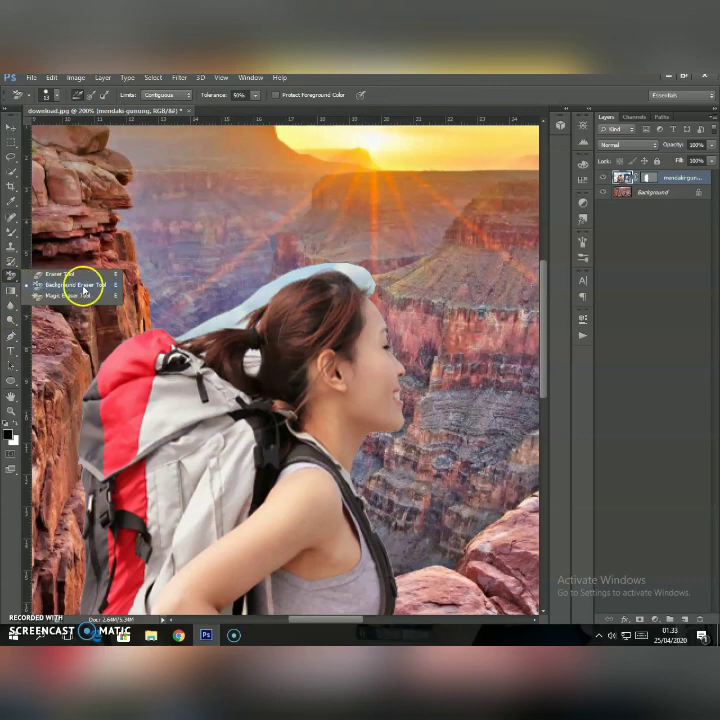
left_click(84, 286)
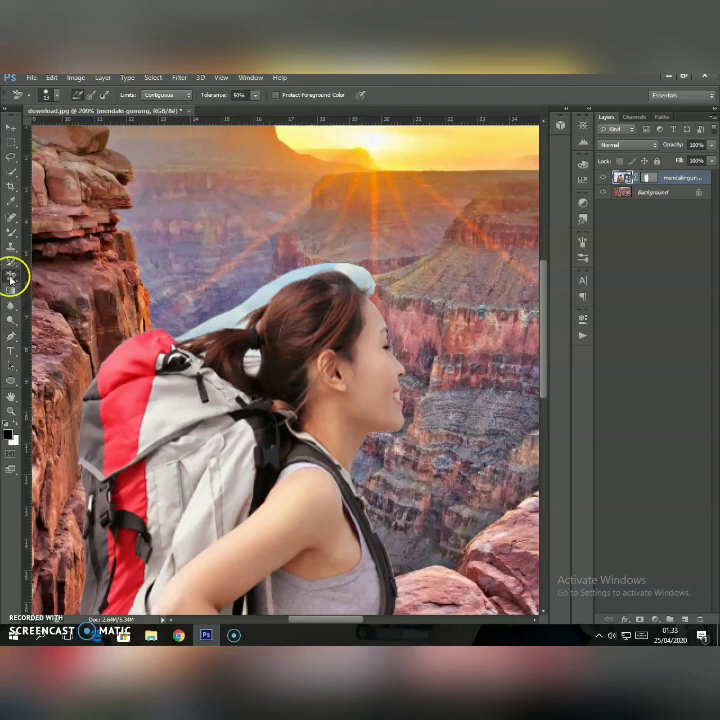
left_click(666, 192)
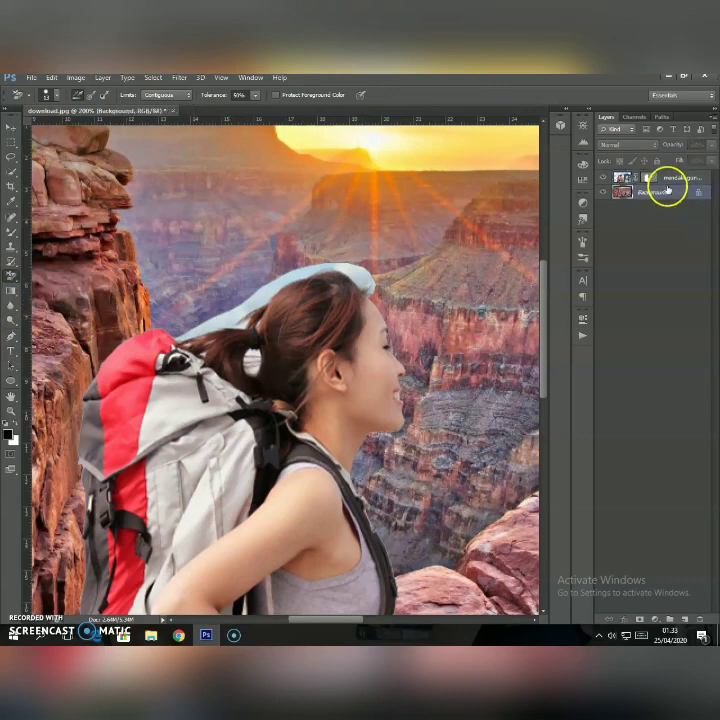
left_click(669, 179)
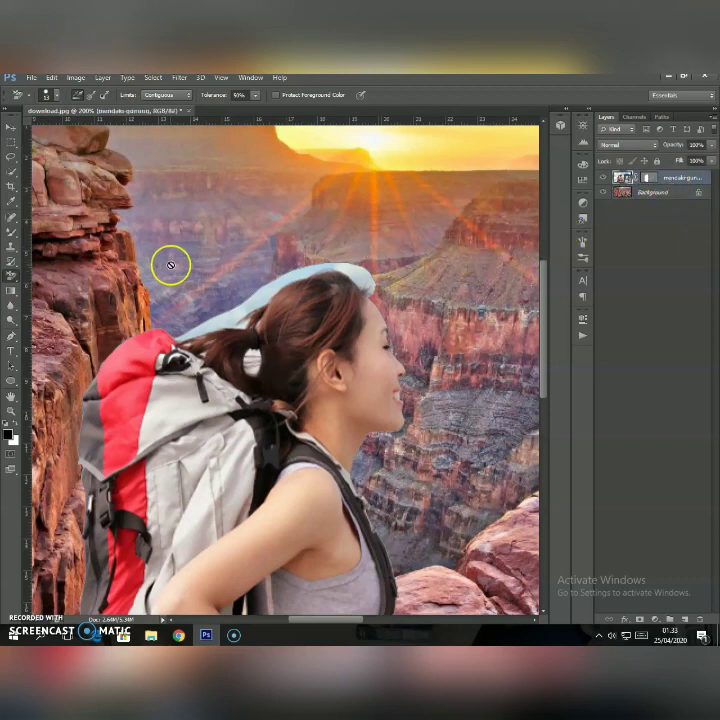
right_click(11, 274)
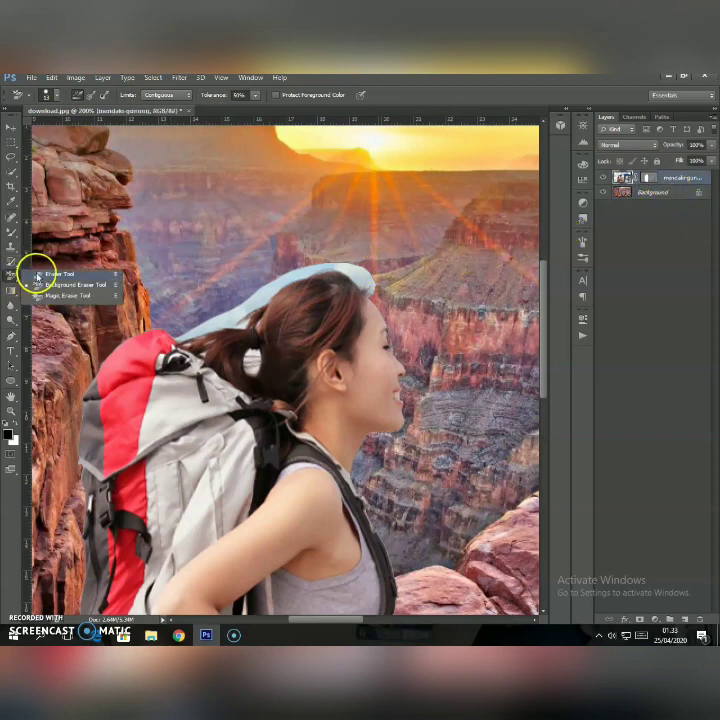
left_click(655, 191)
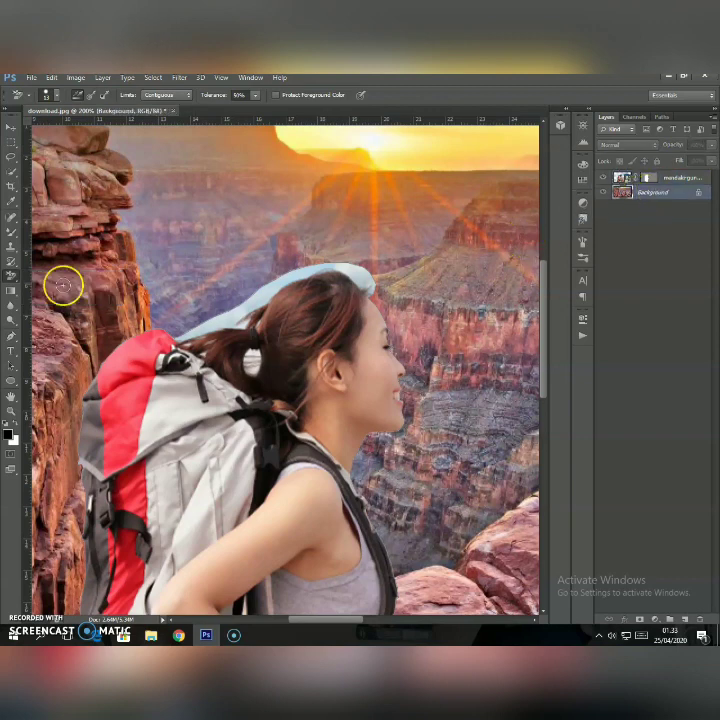
Set the Background Eraser brush size to 18 px and its hardness to 83%.
left_click(56, 97)
left_click(57, 99)
left_click(53, 98)
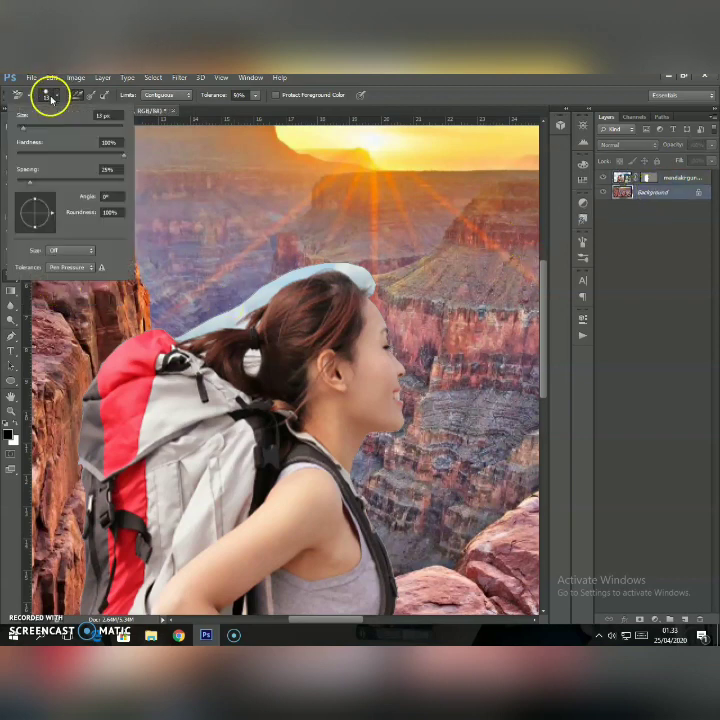
left_click(52, 98)
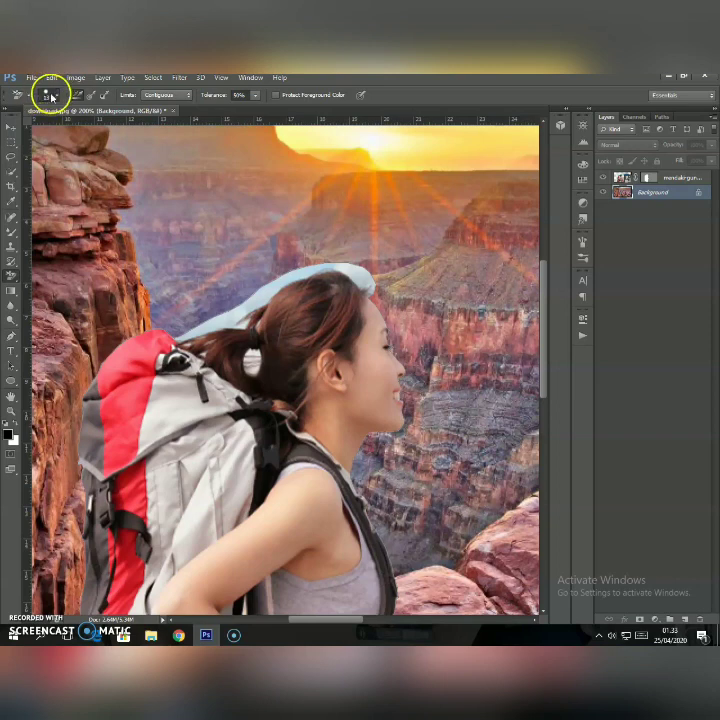
left_click(56, 97)
left_click(22, 120)
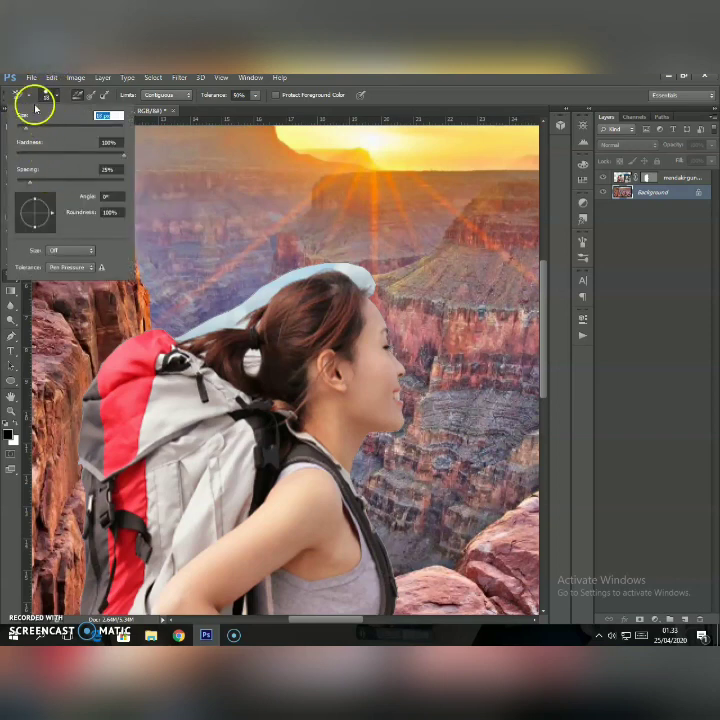
key("Tab")
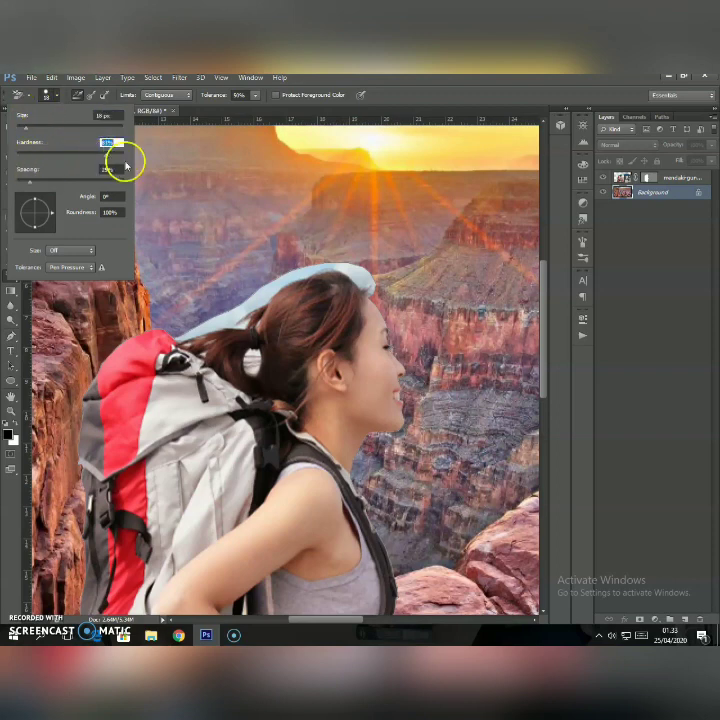
Try a background-eraser stroke along the sky strip above the hair on the Background layer, and undo it.
left_click_drag(267, 283, 276, 279)
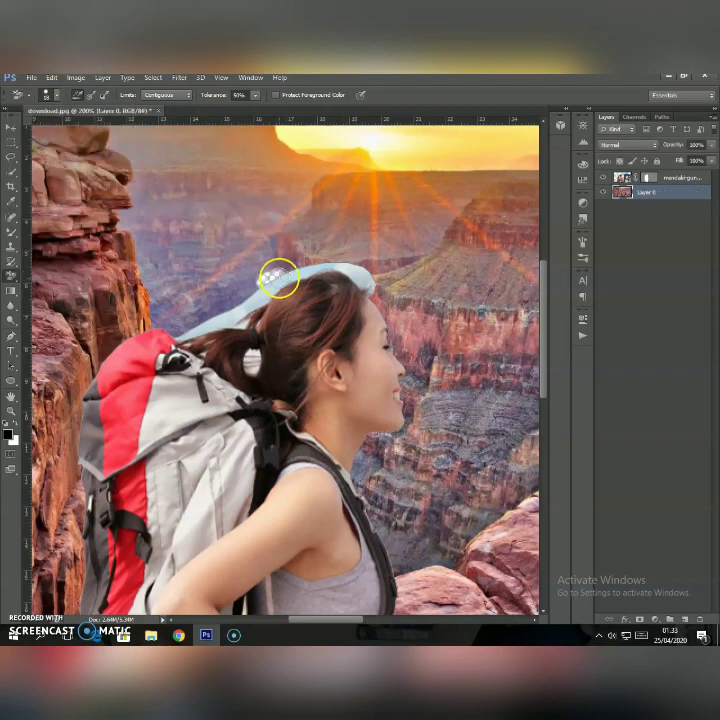
key("ctrl+z")
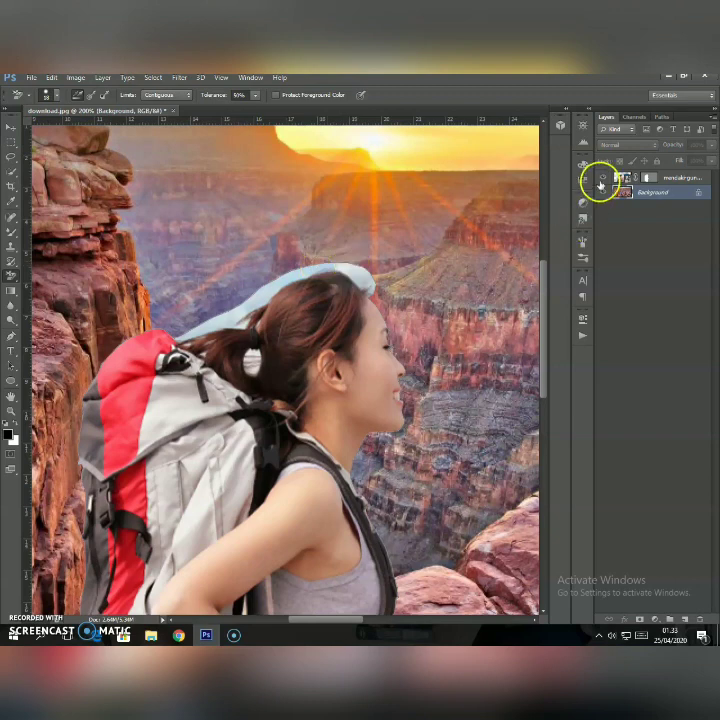
Rasterize the smart object on the mendaki-gunung layer and start erasing the sky strip above the hair.
left_click(672, 178)
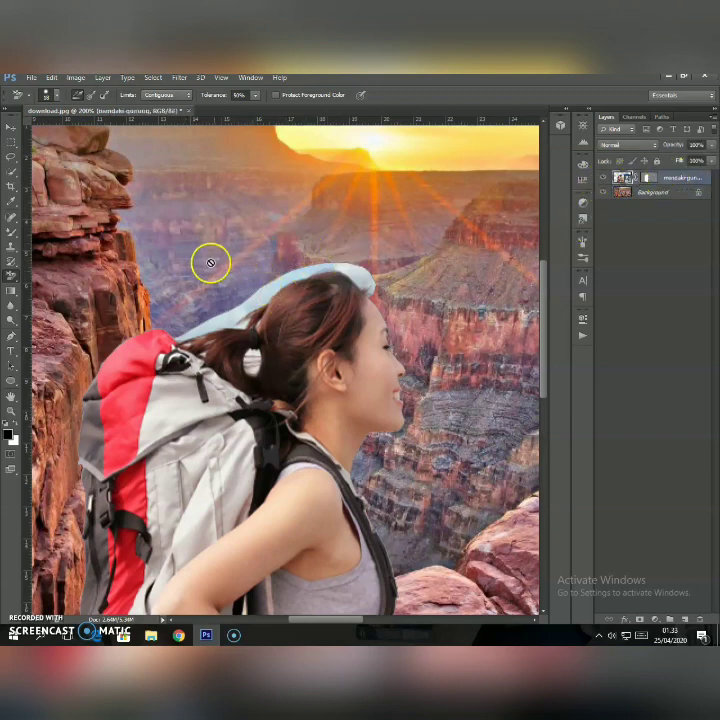
left_click(222, 297)
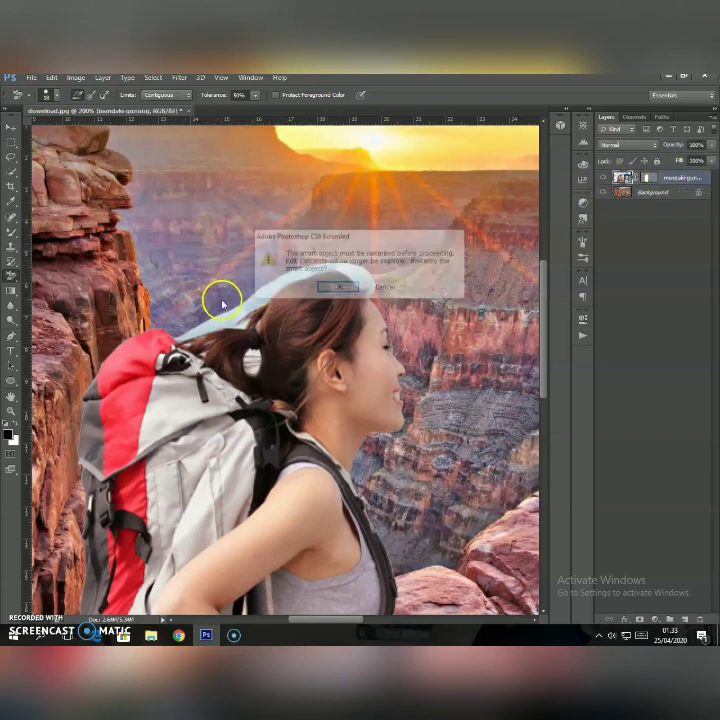
left_click(336, 289)
mouse_move(338, 282)
left_mouse_down()
mouse_move(350, 273)
mouse_move(370, 283)
mouse_move(329, 291)
left_mouse_up()
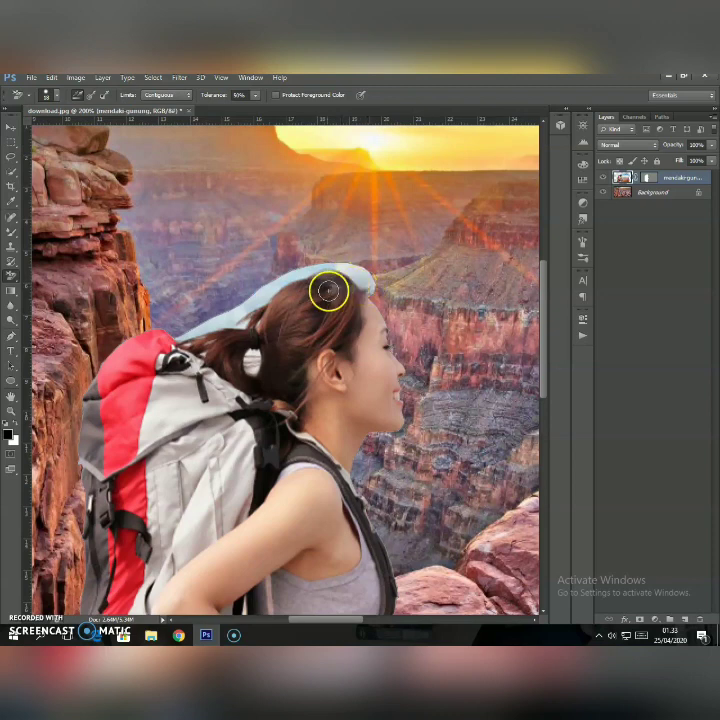
Erase the leftover pale sky strip from the ponytail over the crown to the forehead using the 18 px Background Eraser.
left_click(10, 279)
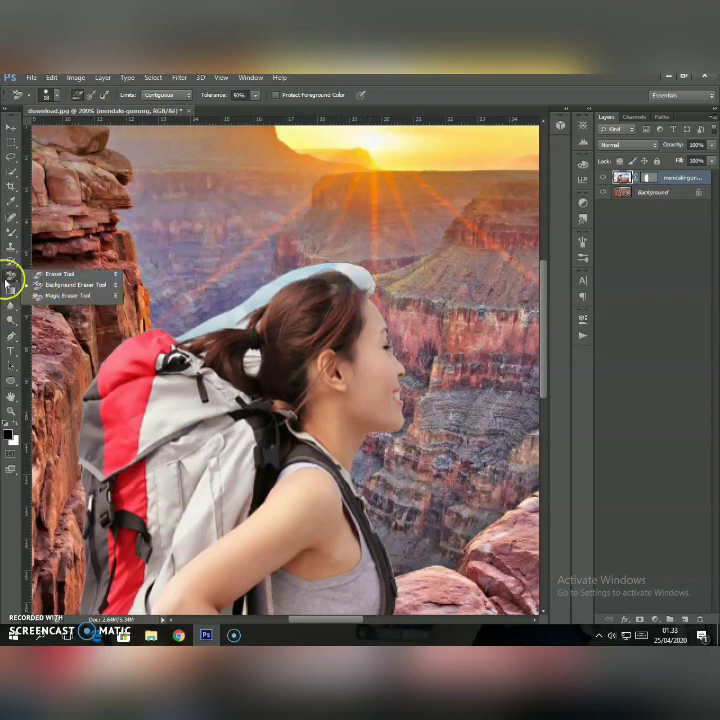
left_click(12, 279)
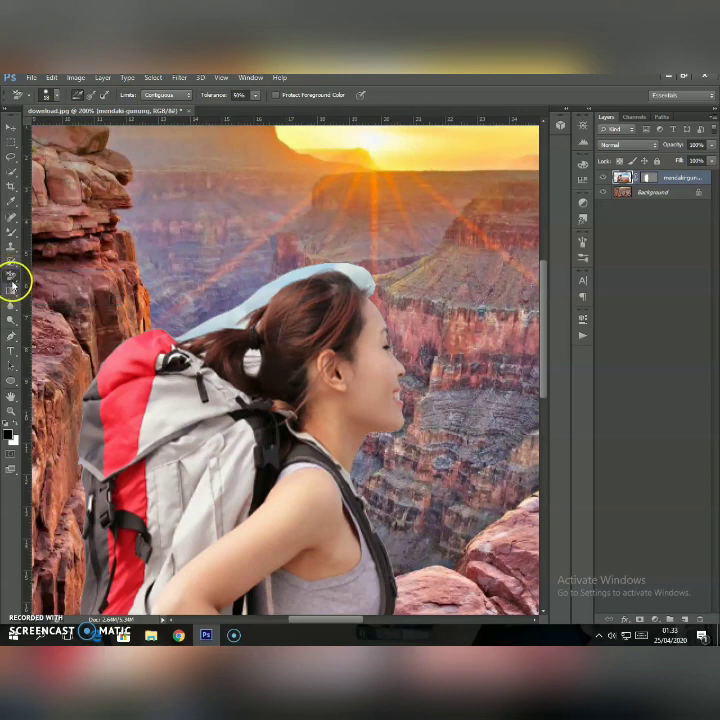
left_click(12, 282)
left_click(48, 286)
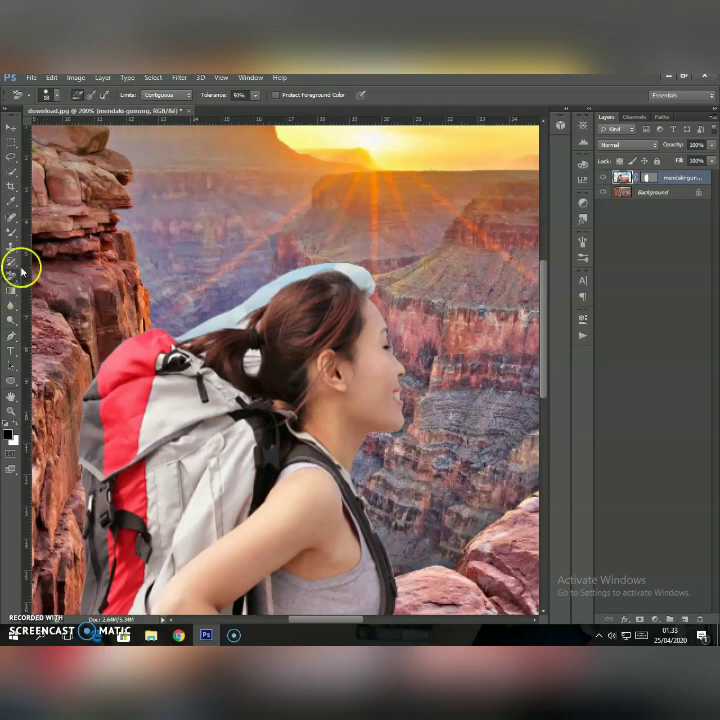
left_click(46, 96)
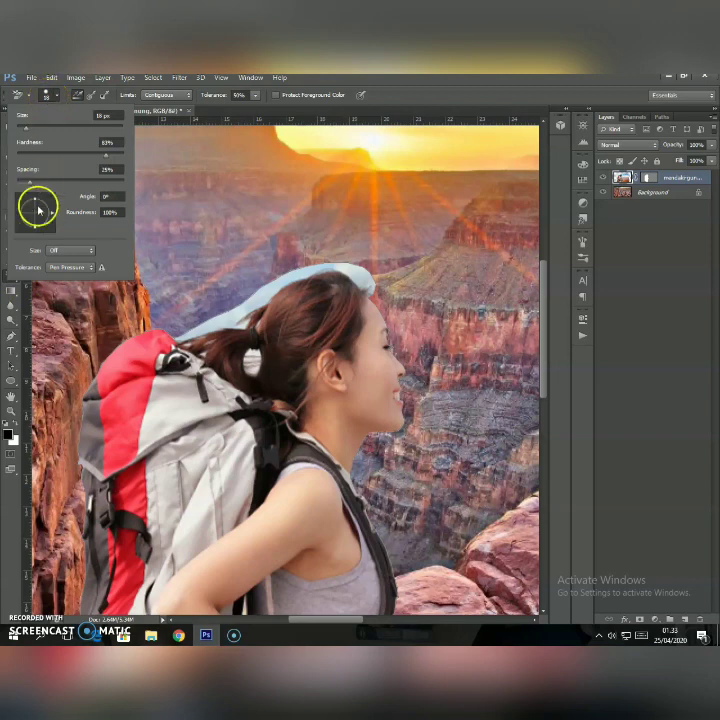
left_click(45, 94)
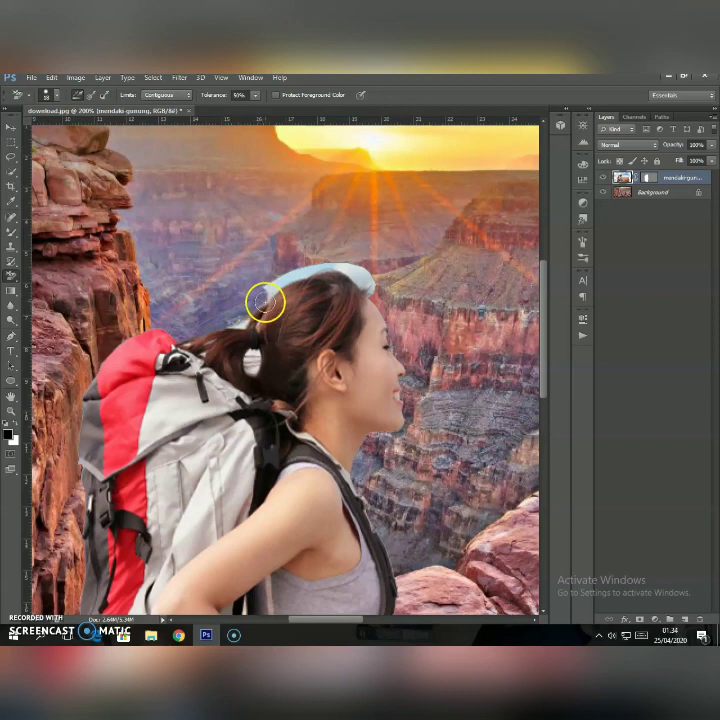
mouse_move(265, 302)
left_mouse_down()
mouse_move(281, 280)
mouse_move(336, 262)
mouse_move(369, 284)
mouse_move(369, 273)
mouse_move(371, 292)
left_mouse_up()
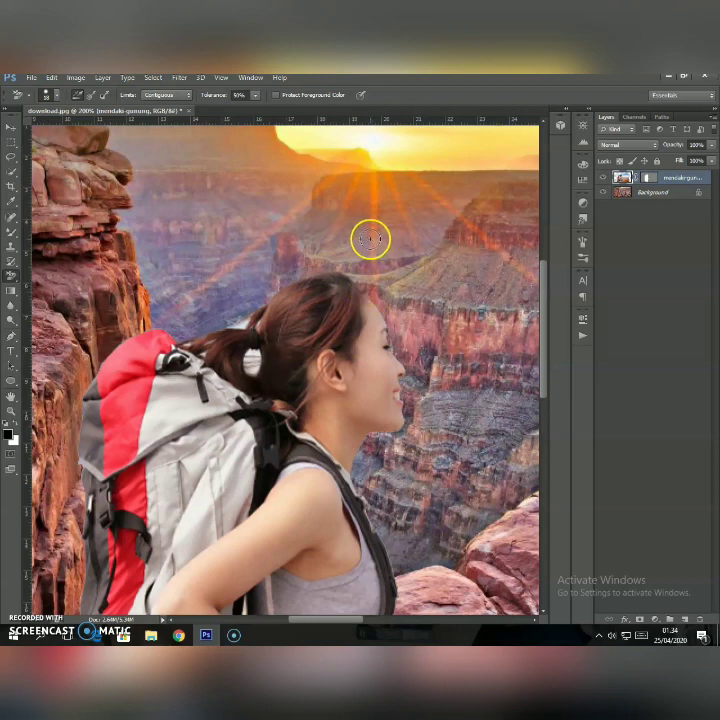
Reduce the eraser brush to 6 px and clear the sky left along the hairline and inside the ponytail's oval gap.
left_click(57, 97)
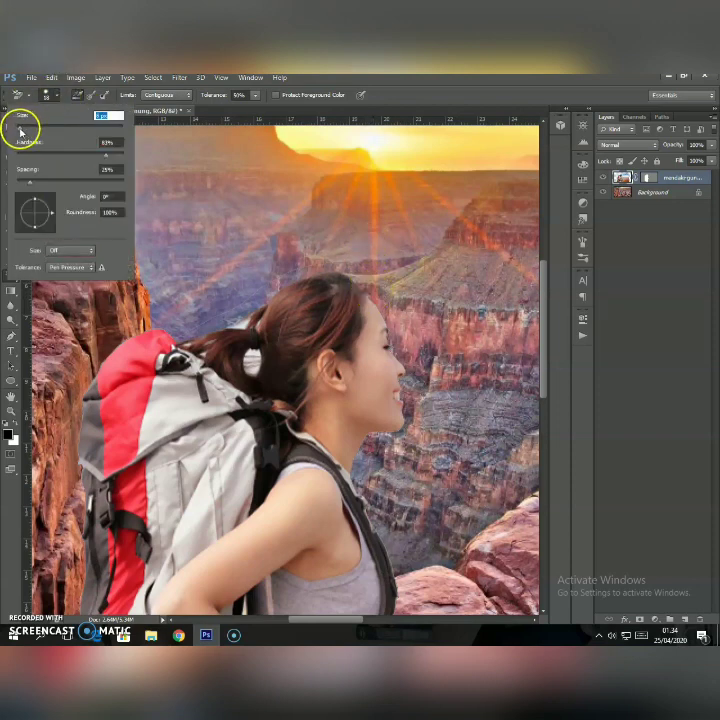
left_click_drag(20, 130, 17, 130)
left_click(369, 294)
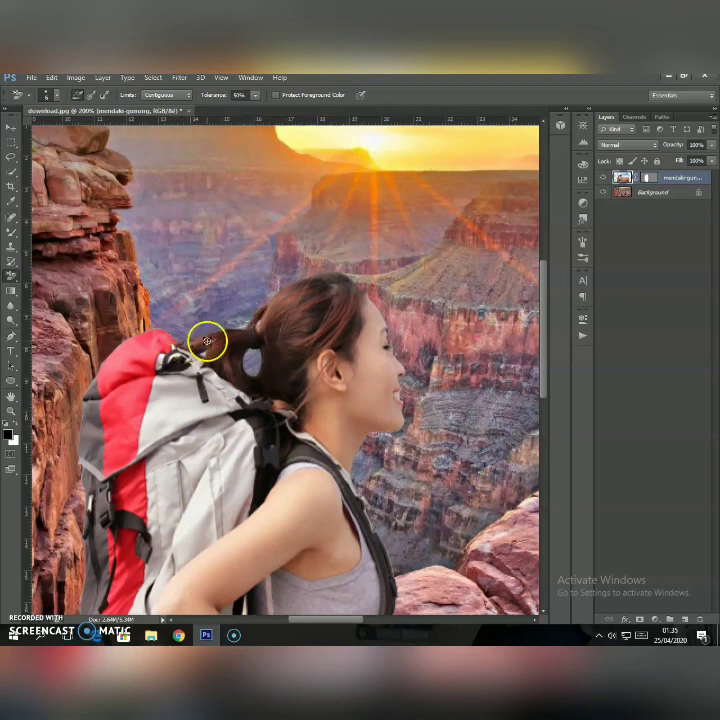
Erase the pale gaps between the ponytail strands above the backpack with the 6 px Background Eraser.
left_click(53, 94)
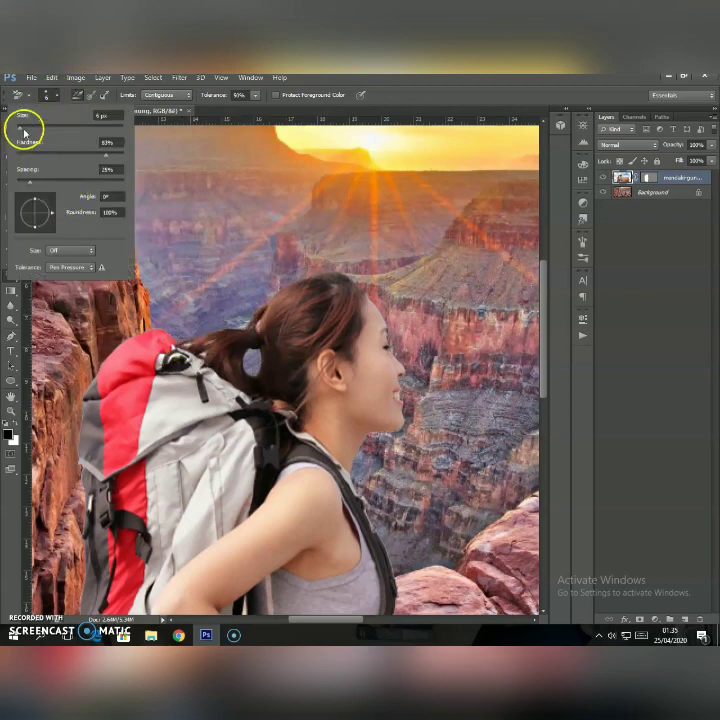
left_click(10, 409)
left_click(204, 341)
left_click(204, 341)
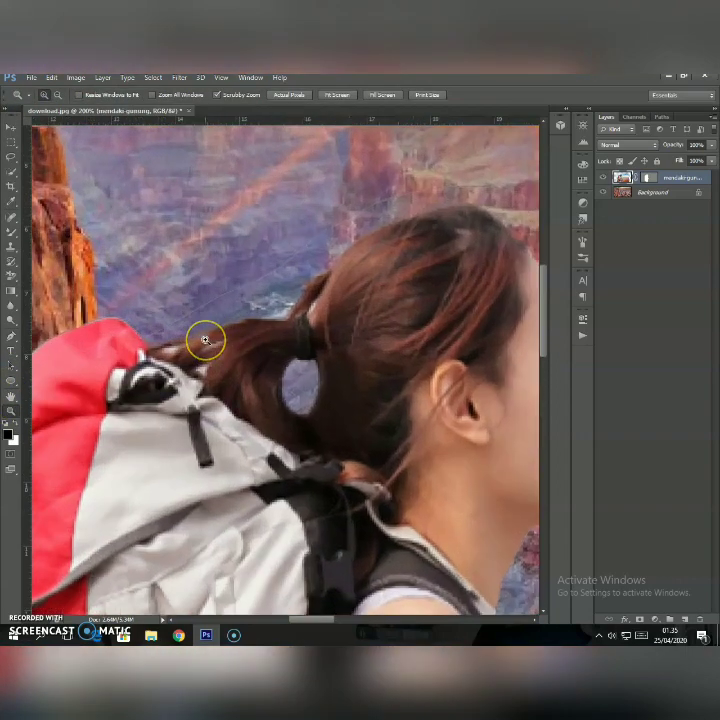
left_click(204, 341)
left_click(204, 341)
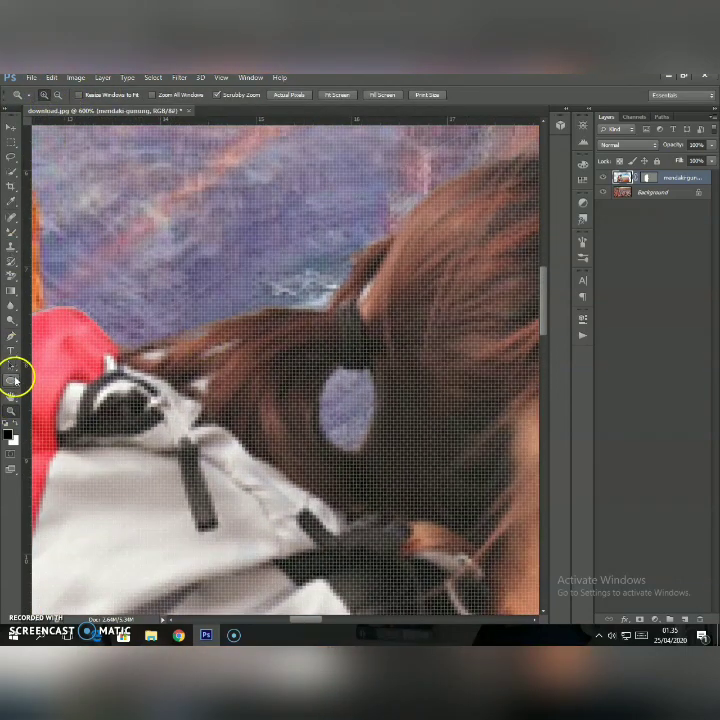
left_click(11, 273)
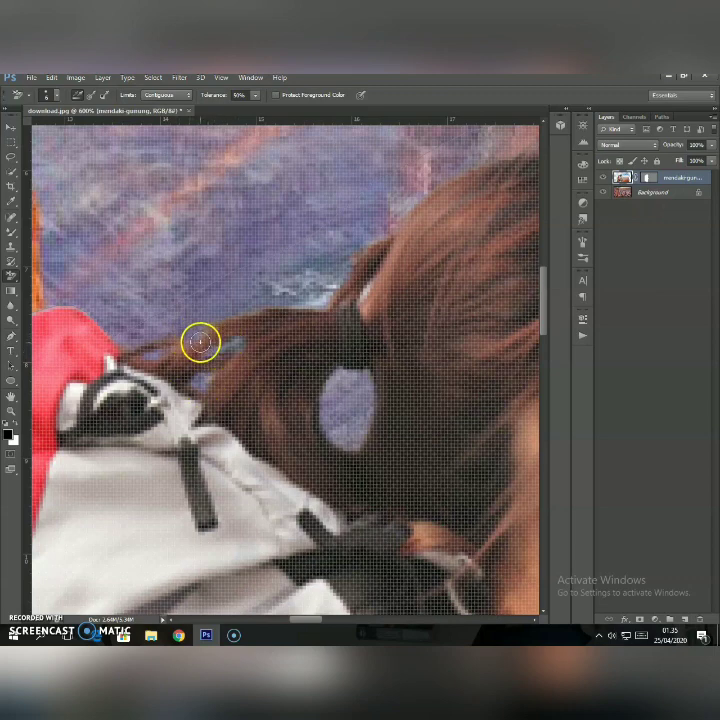
Reduce the eraser brush to 2 px and clean the fine pale remnants between the ponytail strands and beside the hair tie.
left_click(57, 97)
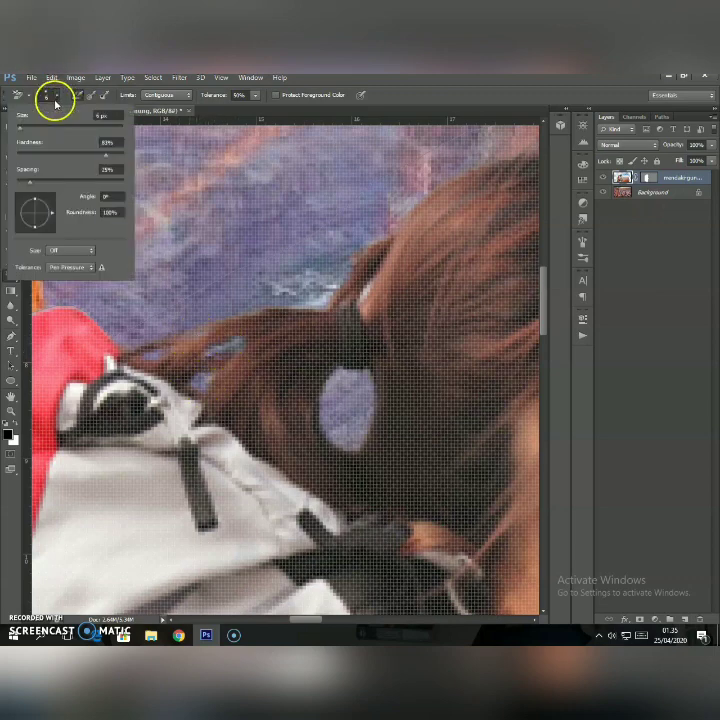
left_click(21, 128)
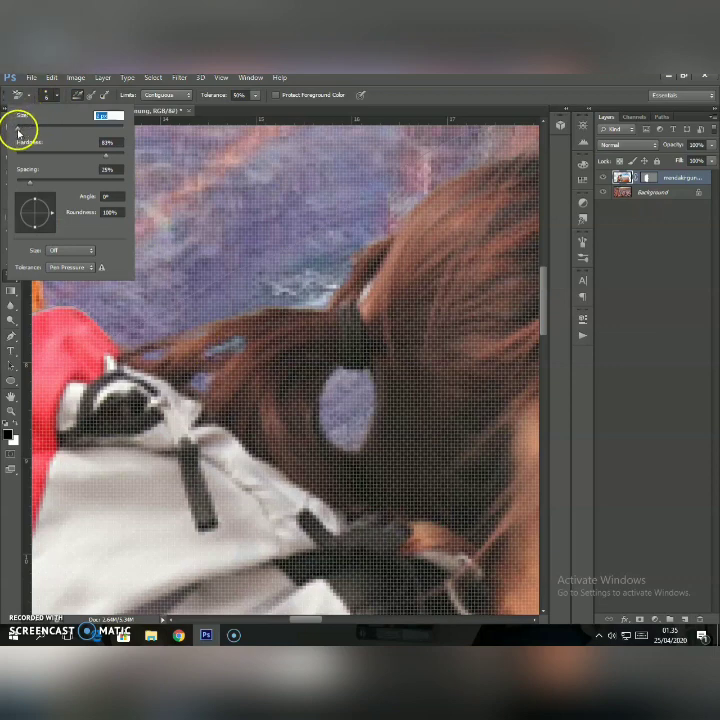
left_click(194, 336)
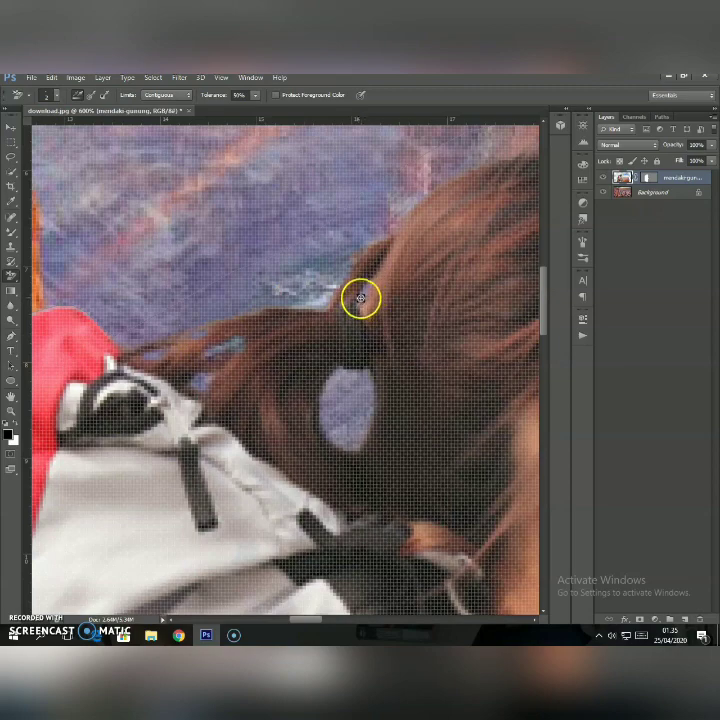
left_click(11, 410)
right_click(198, 238)
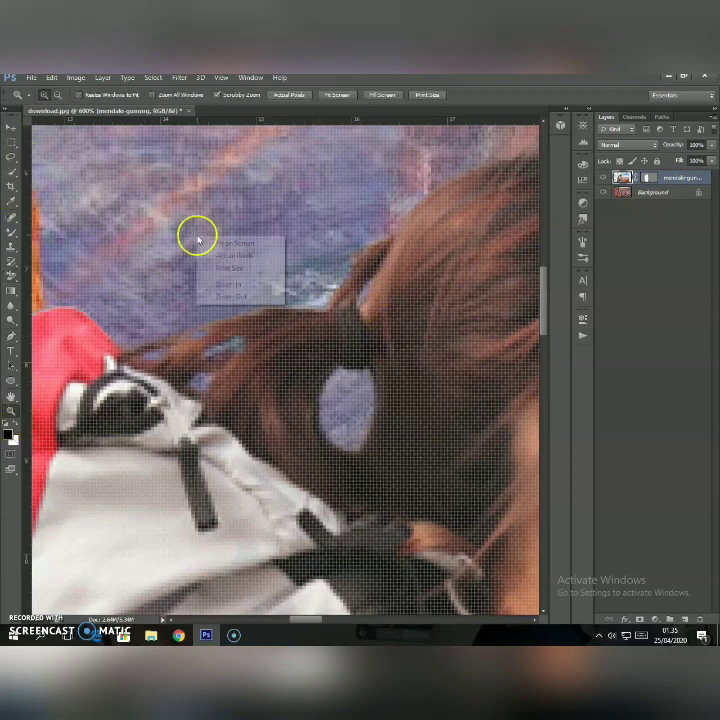
Fit the whole composite in view and add a Curves adjustment layer directly above the hiker layer.
left_click(215, 297)
right_click(216, 293)
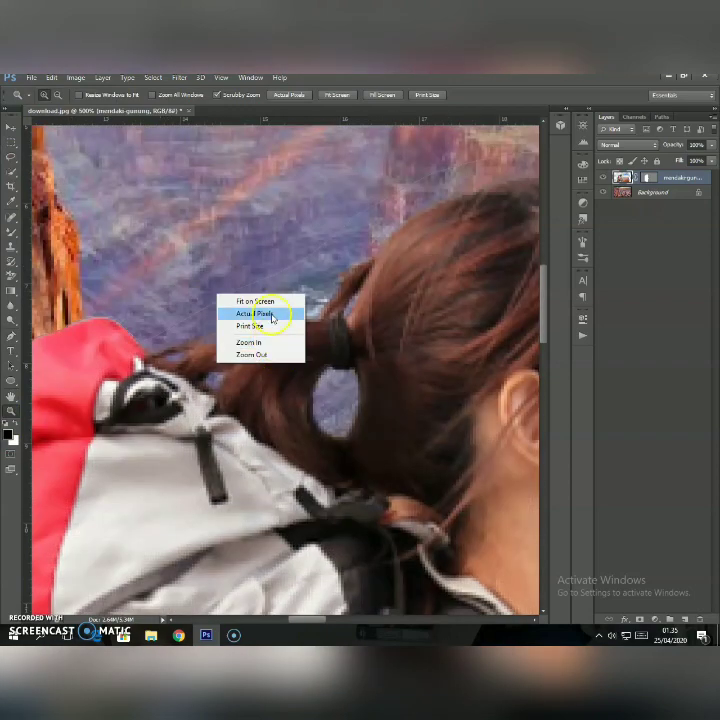
left_click(284, 302)
left_click(640, 194)
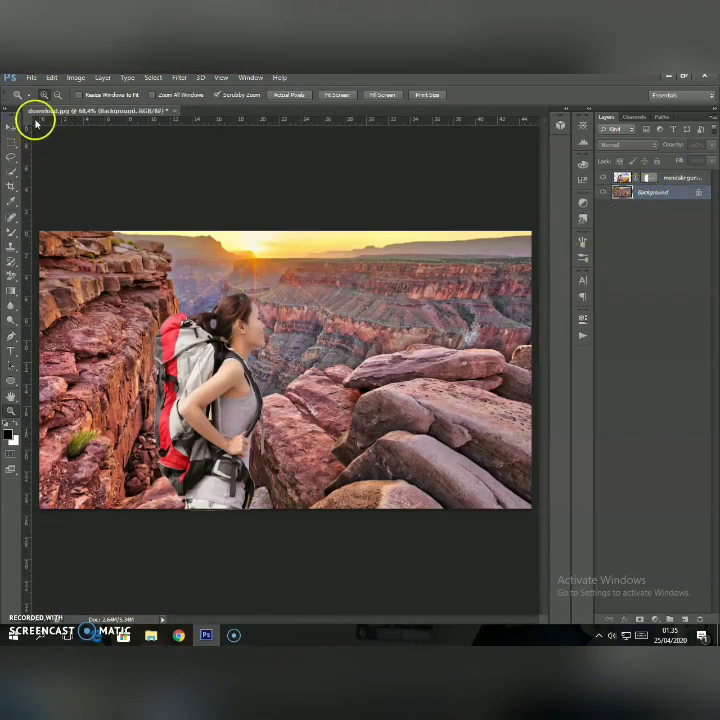
left_click(11, 128)
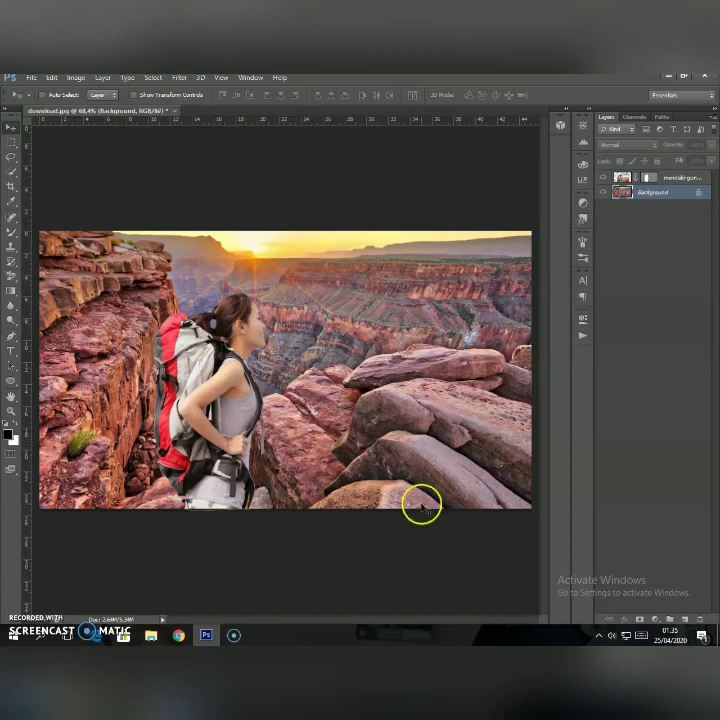
left_click(670, 177)
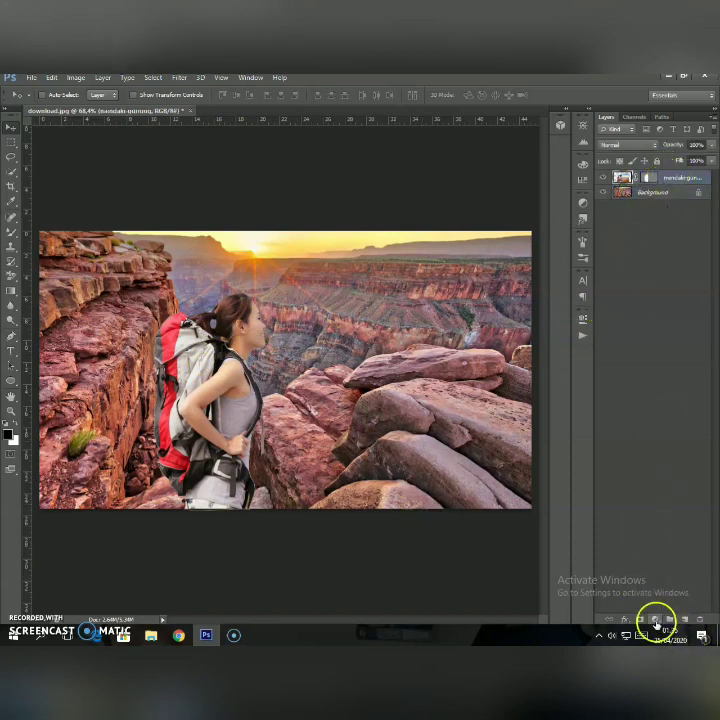
left_click(656, 617)
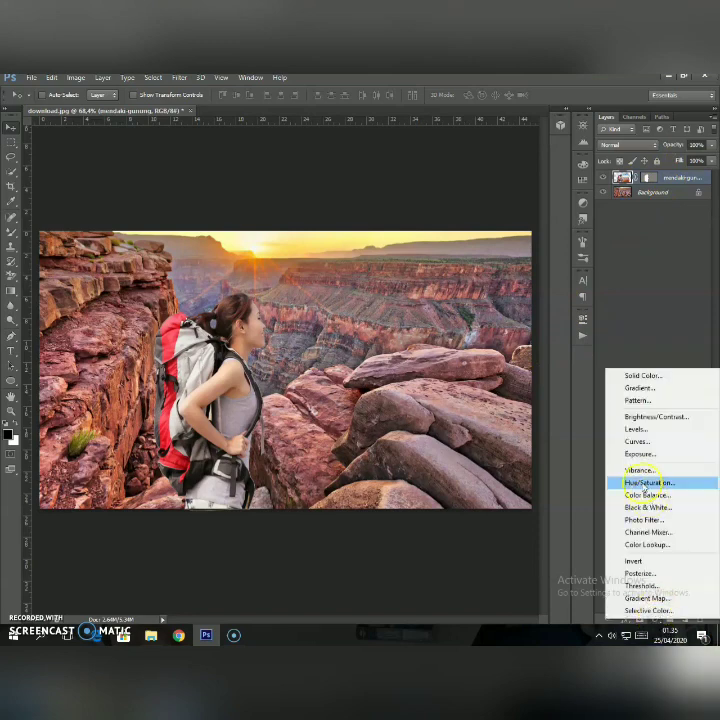
left_click(636, 442)
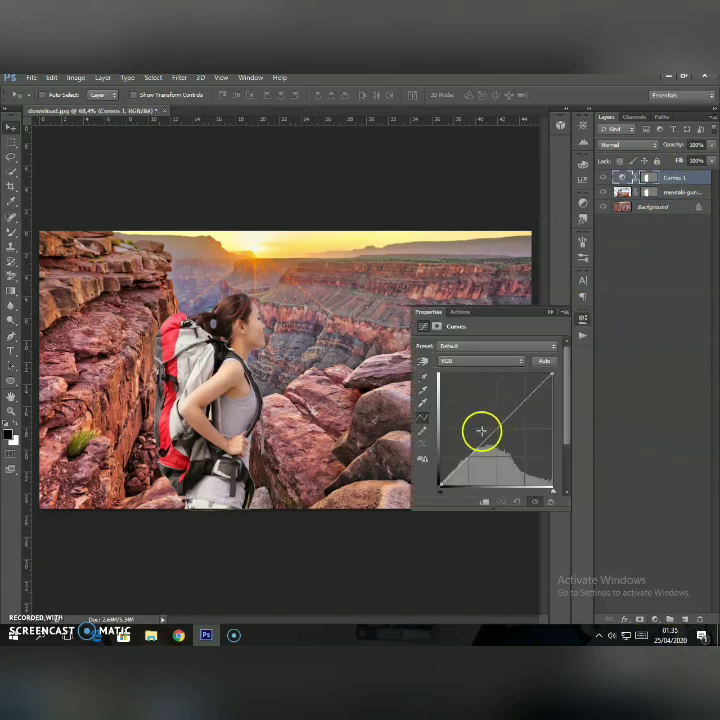
Pull the Blue channel's midtones down in the hiker's Curves adjustment to warm her toward yellow.
left_click(479, 362)
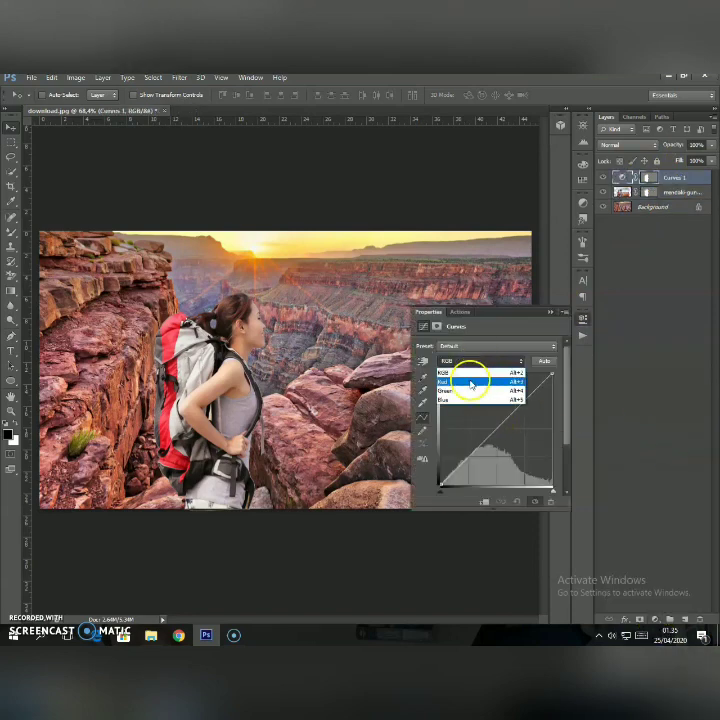
left_click(474, 362)
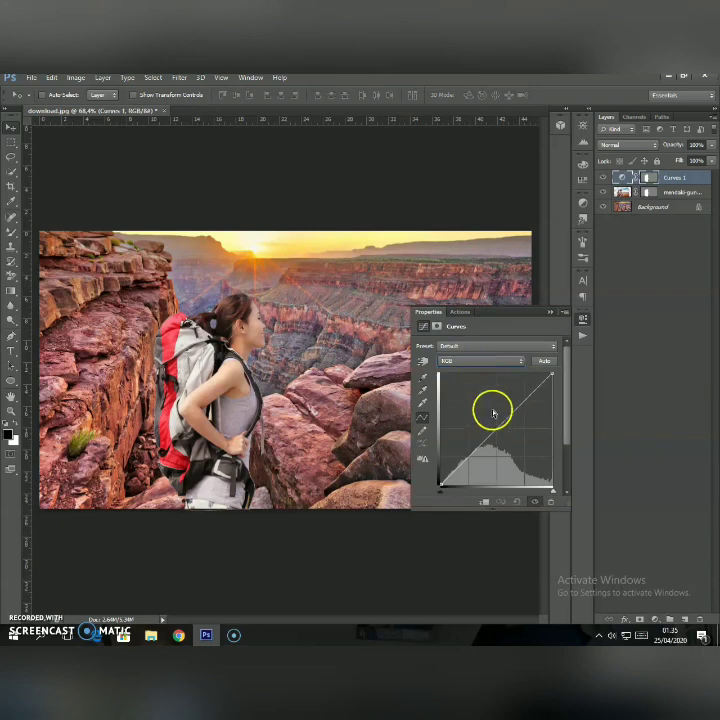
left_click(477, 361)
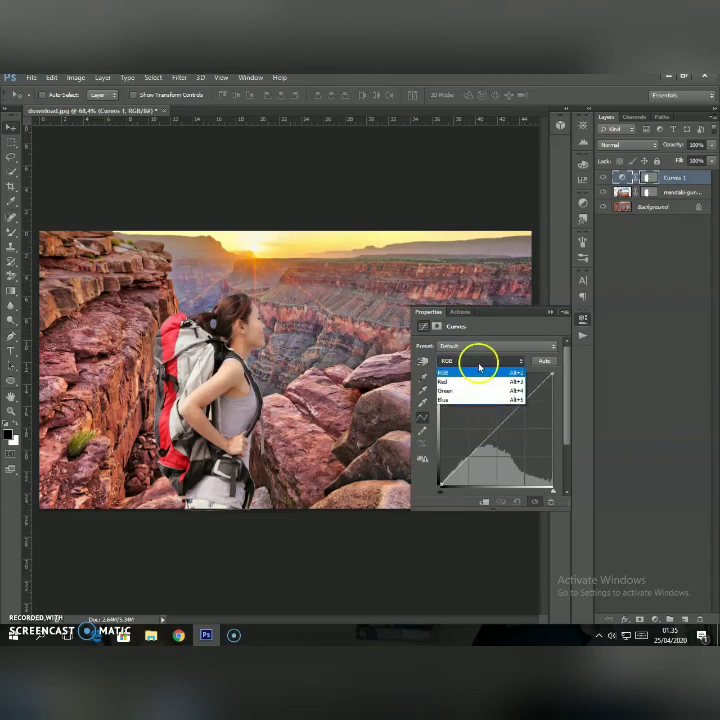
left_click(459, 399)
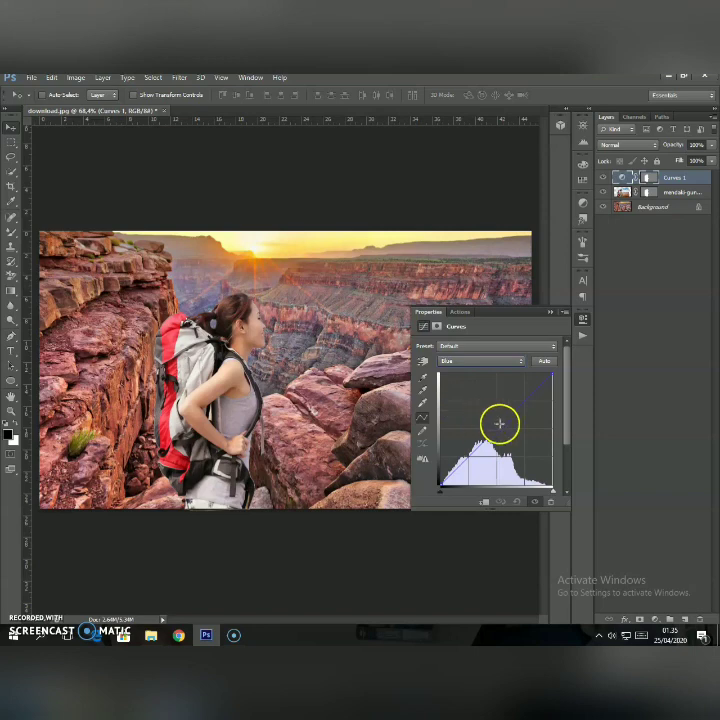
left_click_drag(499, 423, 503, 438)
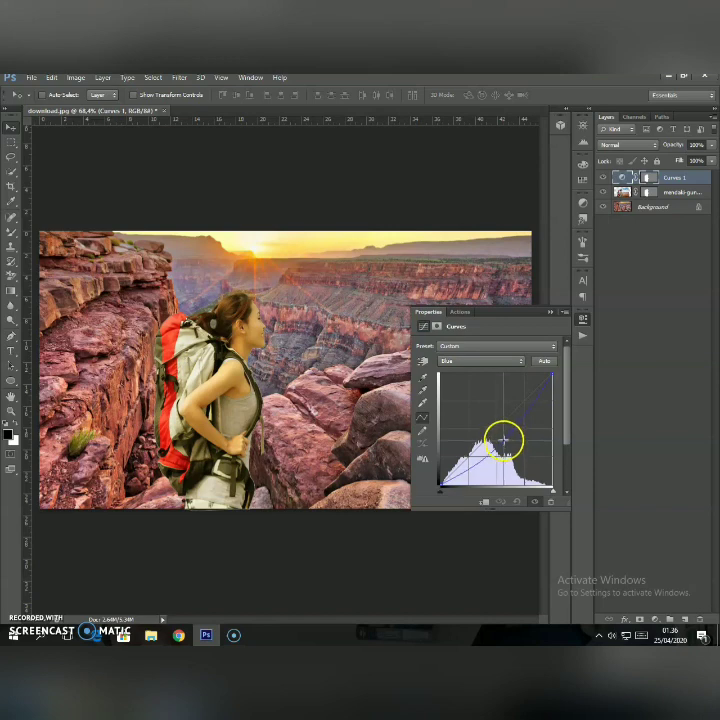
In the hiker's Curves adjustment, lower the Green midtones slightly and fine-tune the Red midpoint close to the diagonal.
left_click(487, 362)
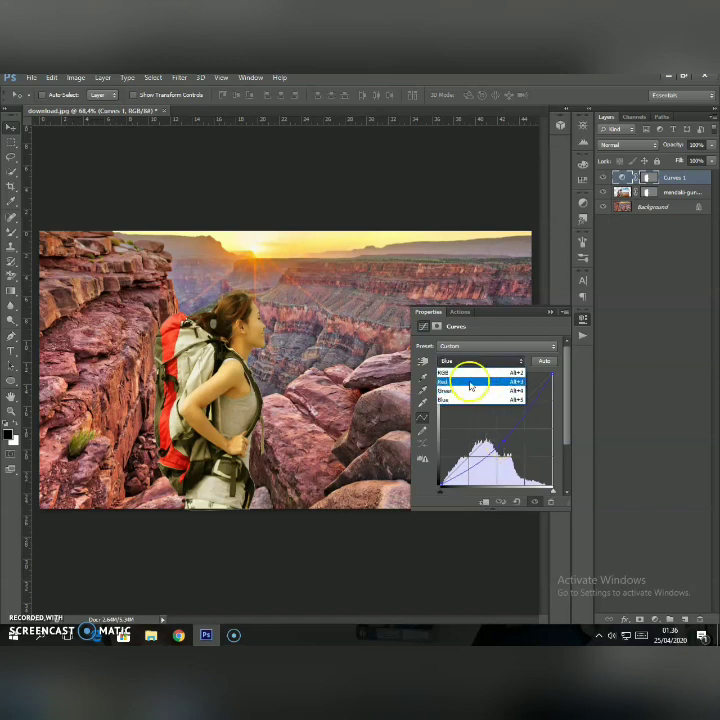
left_click(468, 390)
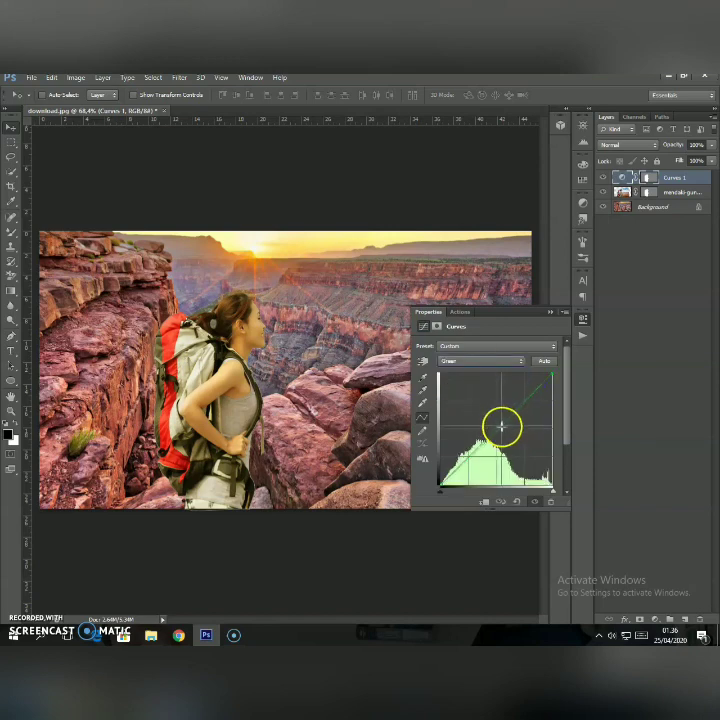
left_click_drag(501, 427, 501, 432)
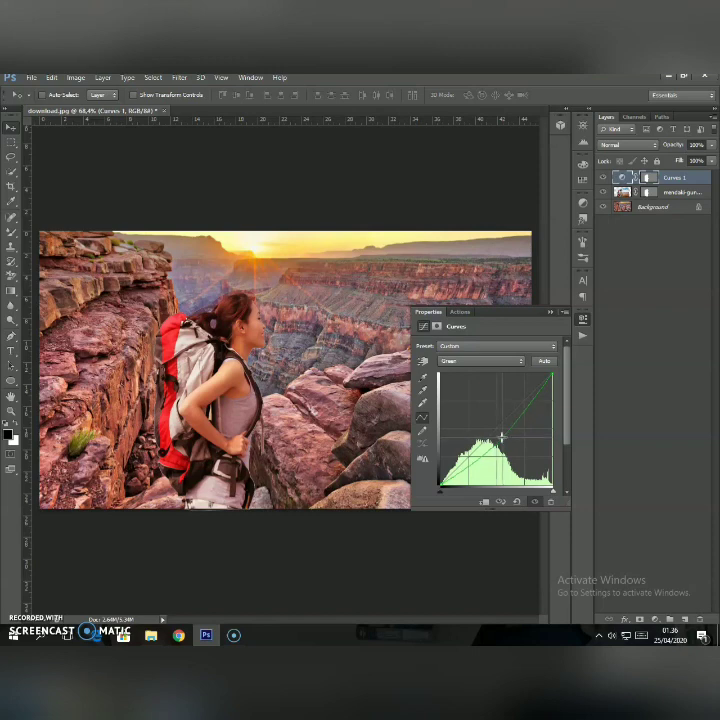
left_click(503, 431)
left_click(480, 361)
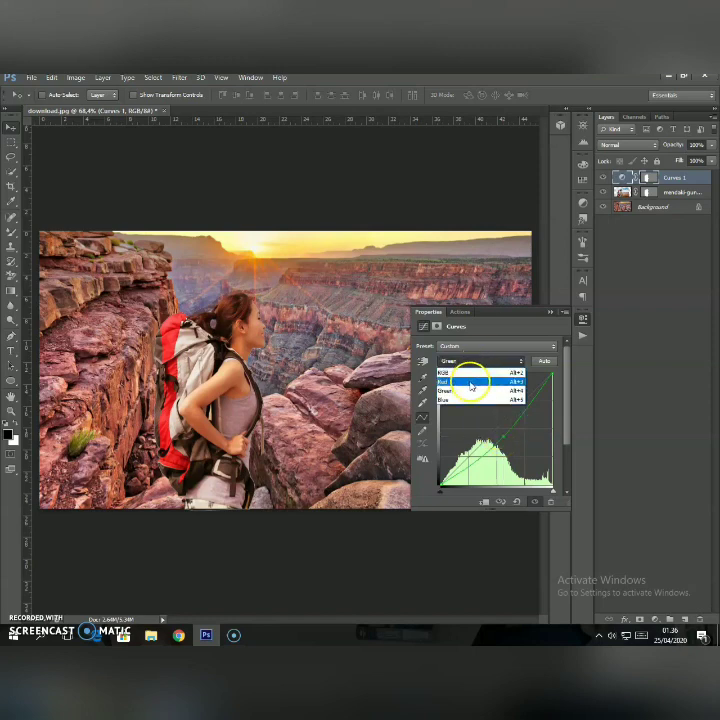
left_click(466, 377)
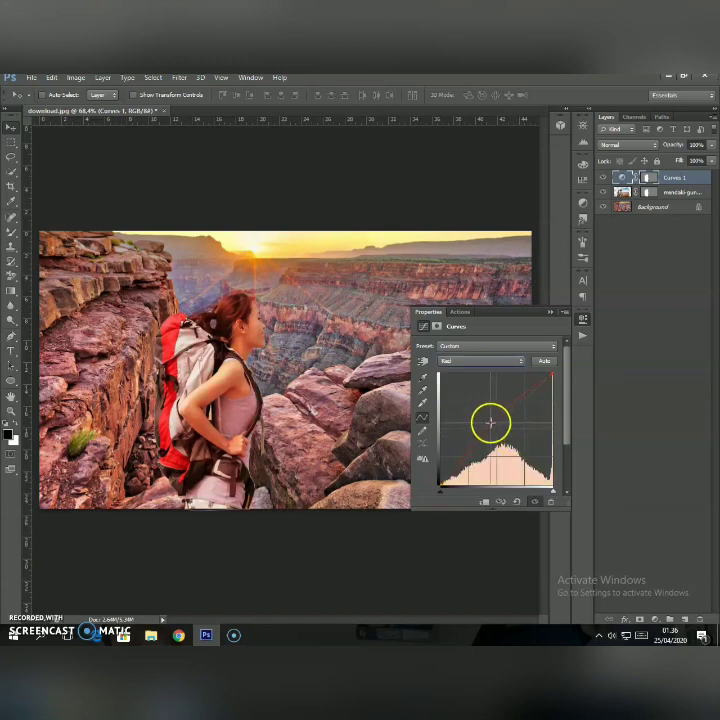
left_click_drag(506, 418, 505, 423)
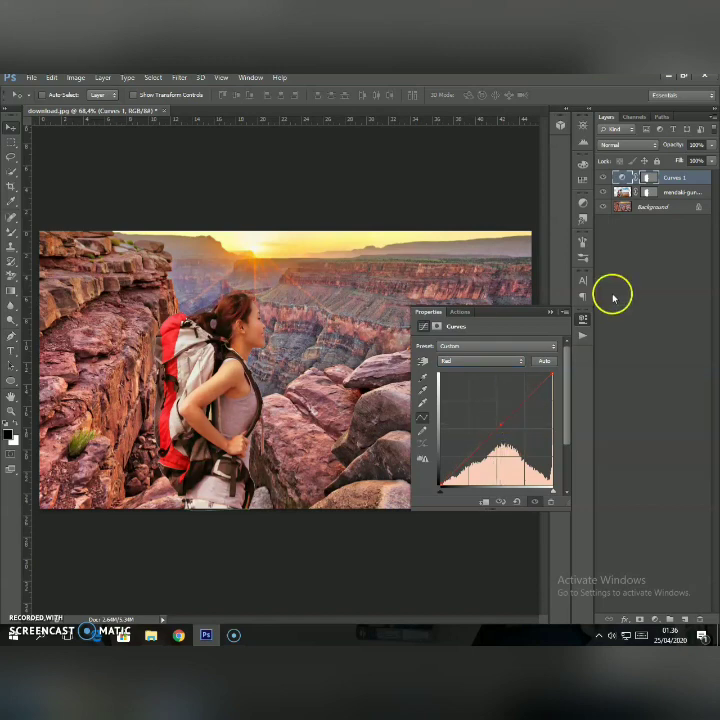
Add a second Curves adjustment layer directly above the Background layer and raise its Red channel midtones.
left_click(644, 206)
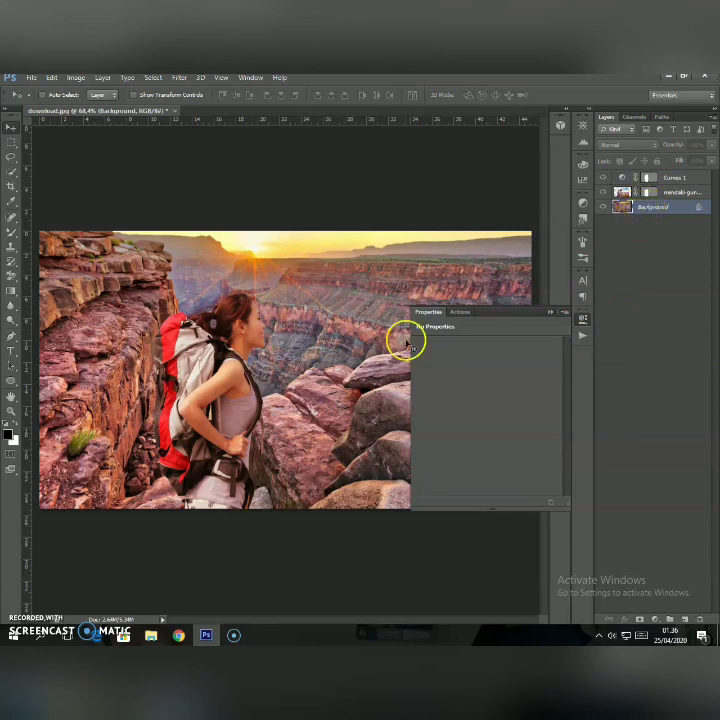
left_click(549, 312)
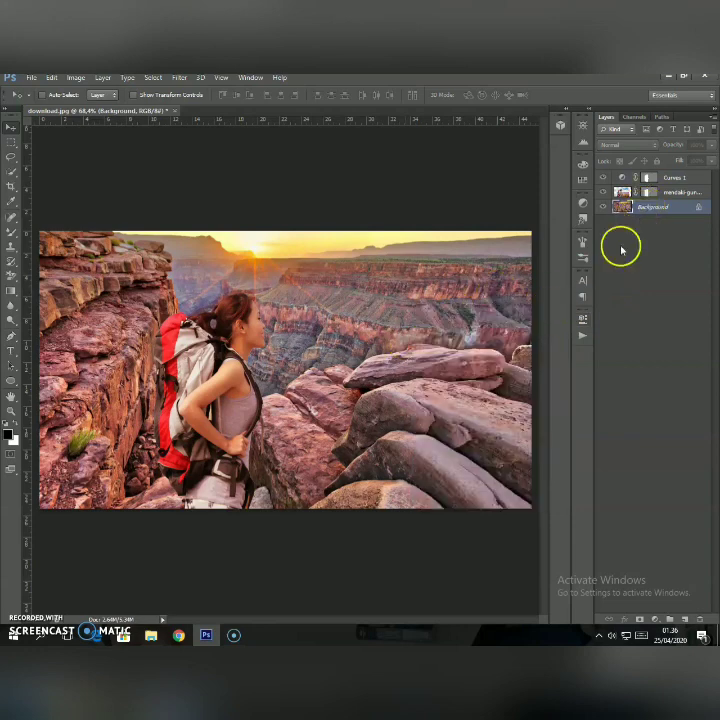
left_click(654, 619)
left_click(636, 440)
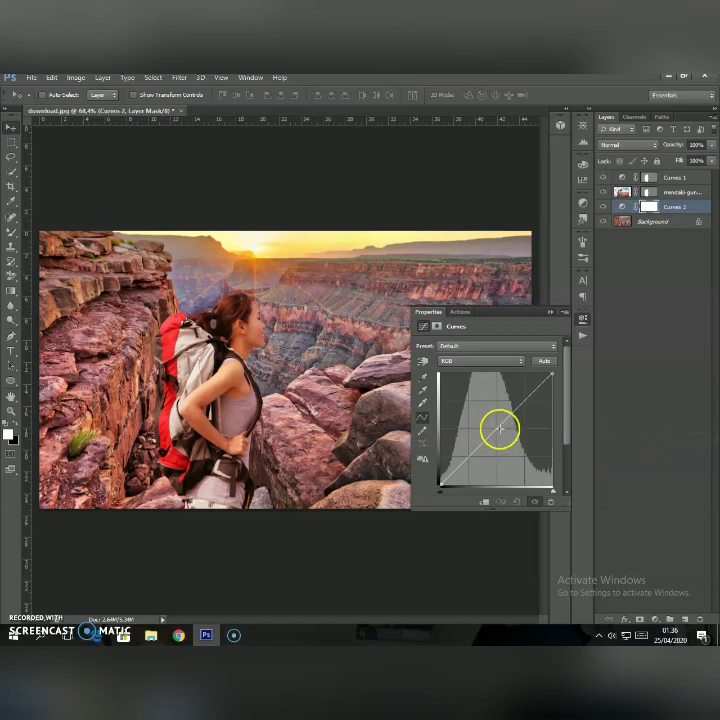
left_click(491, 362)
left_click(466, 382)
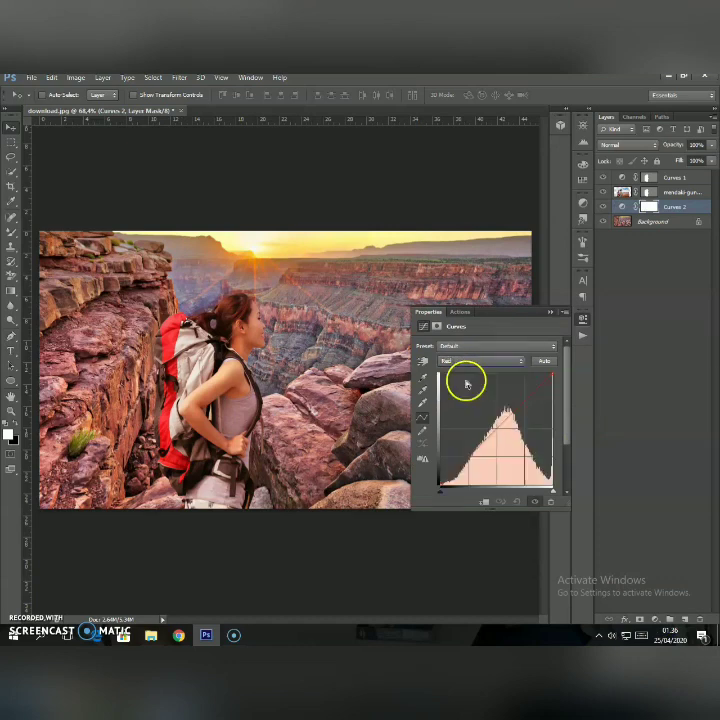
left_click_drag(493, 420, 483, 429)
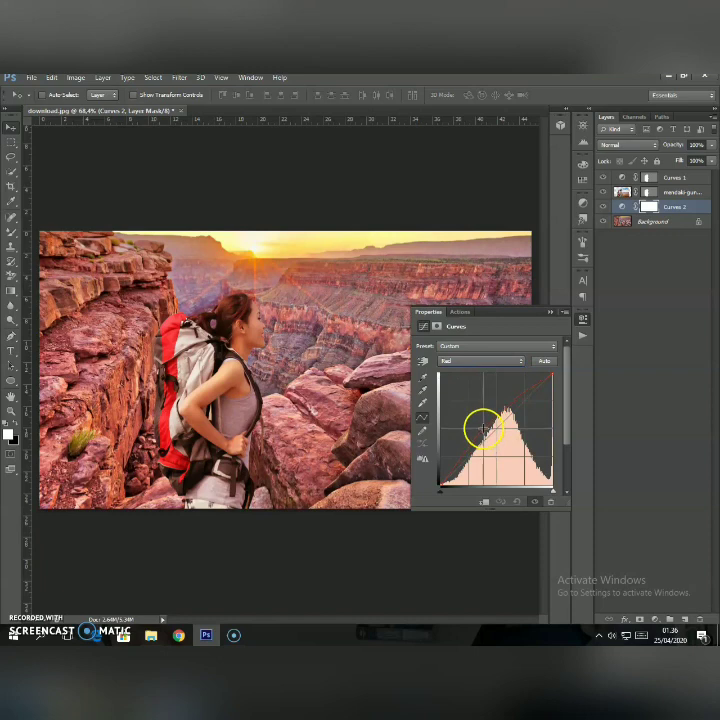
In the background's Curves adjustment, lower the Green midtones slightly and the Blue midtones more strongly for a warm orange-red canyon.
left_click(507, 364)
left_click(493, 394)
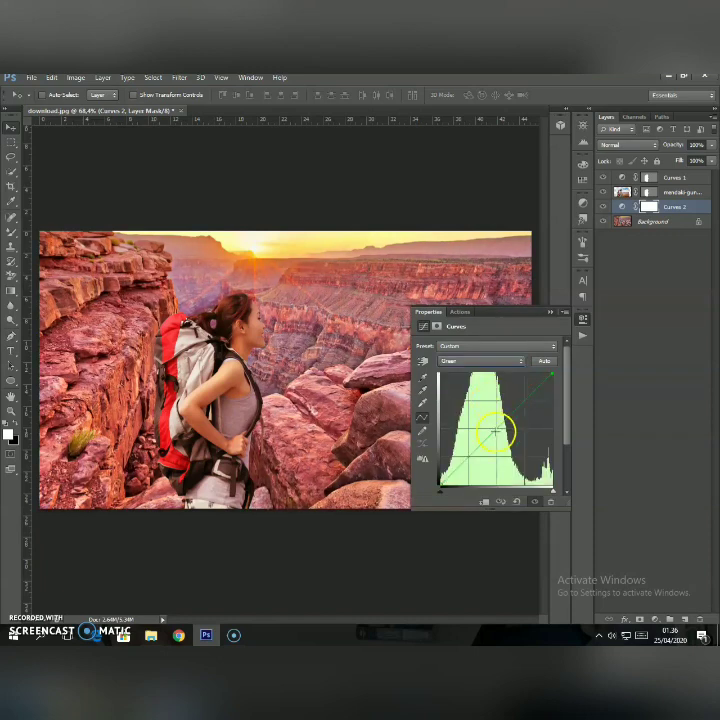
mouse_move(503, 431)
left_mouse_down()
mouse_move(503, 439)
mouse_move(501, 426)
left_mouse_up()
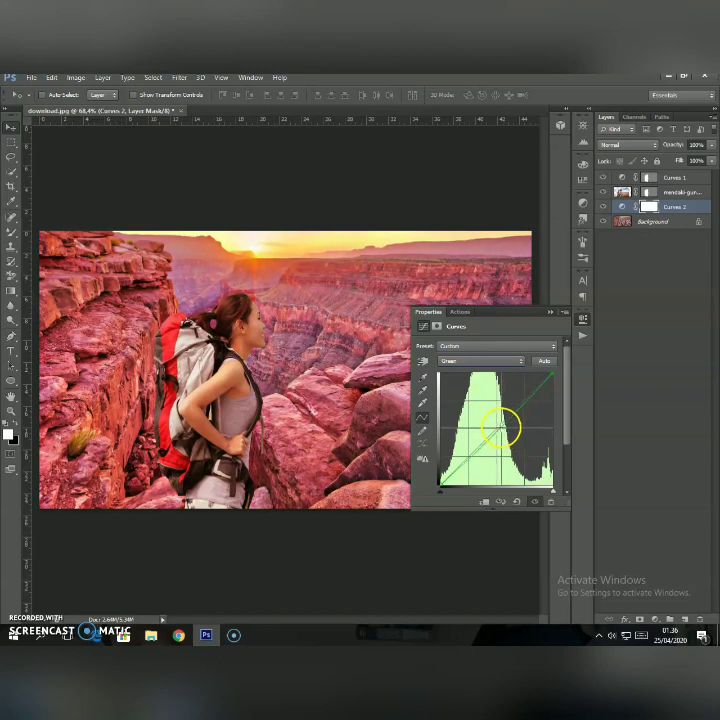
left_click(489, 360)
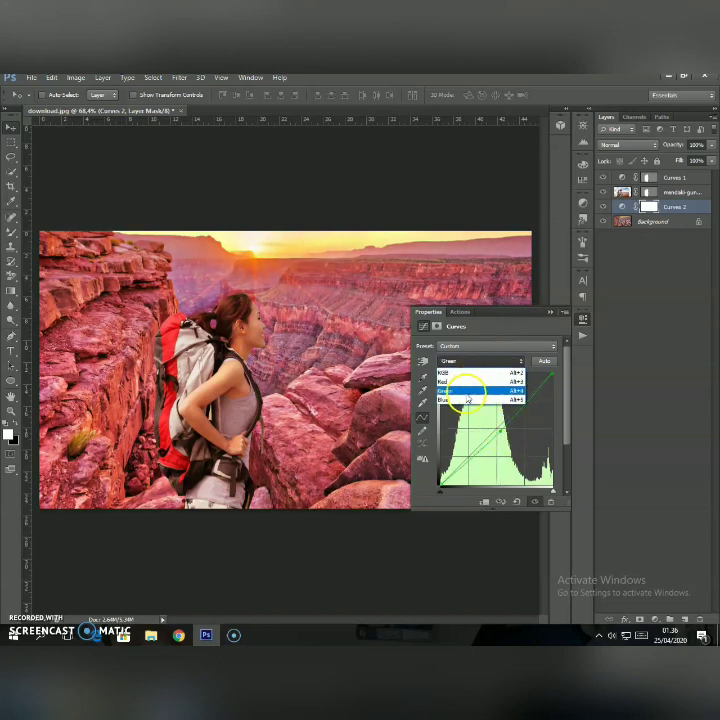
left_click(488, 404)
left_click_drag(481, 429, 499, 445)
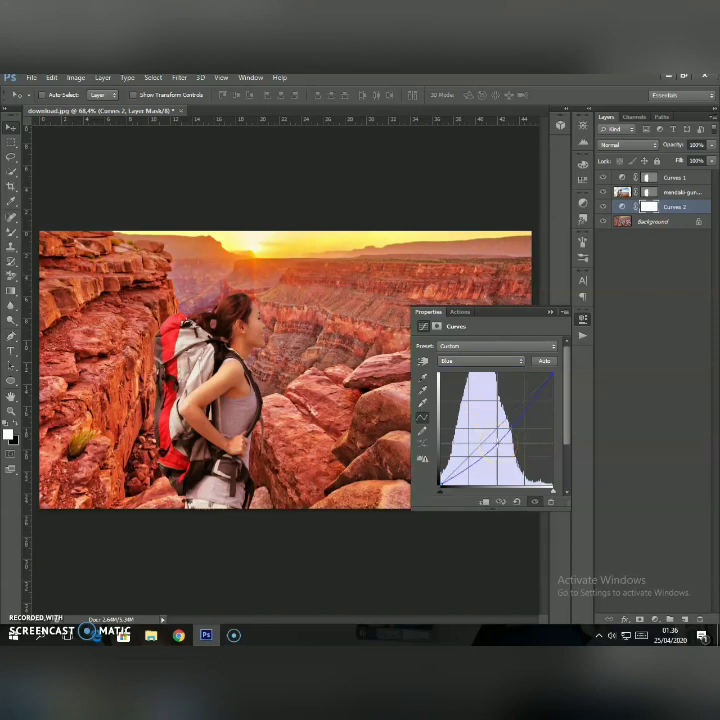
left_click(549, 312)
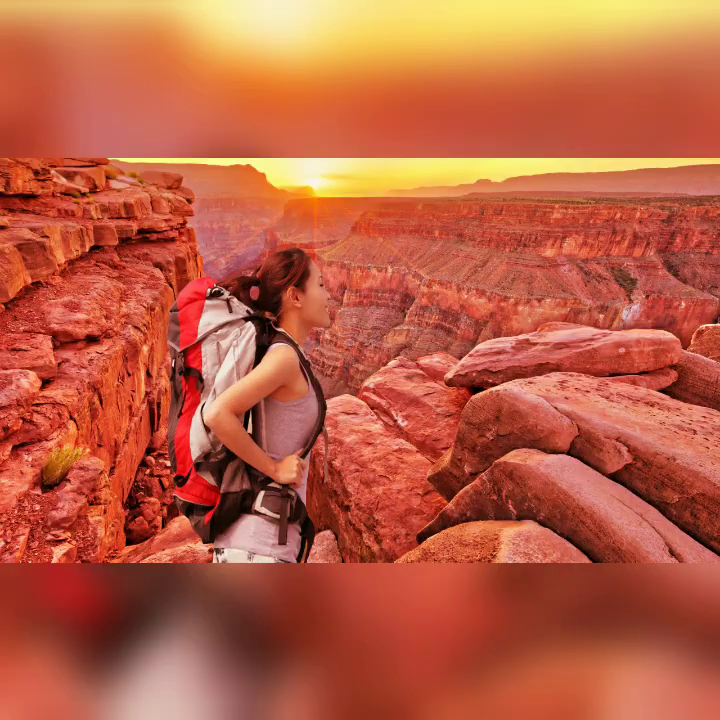